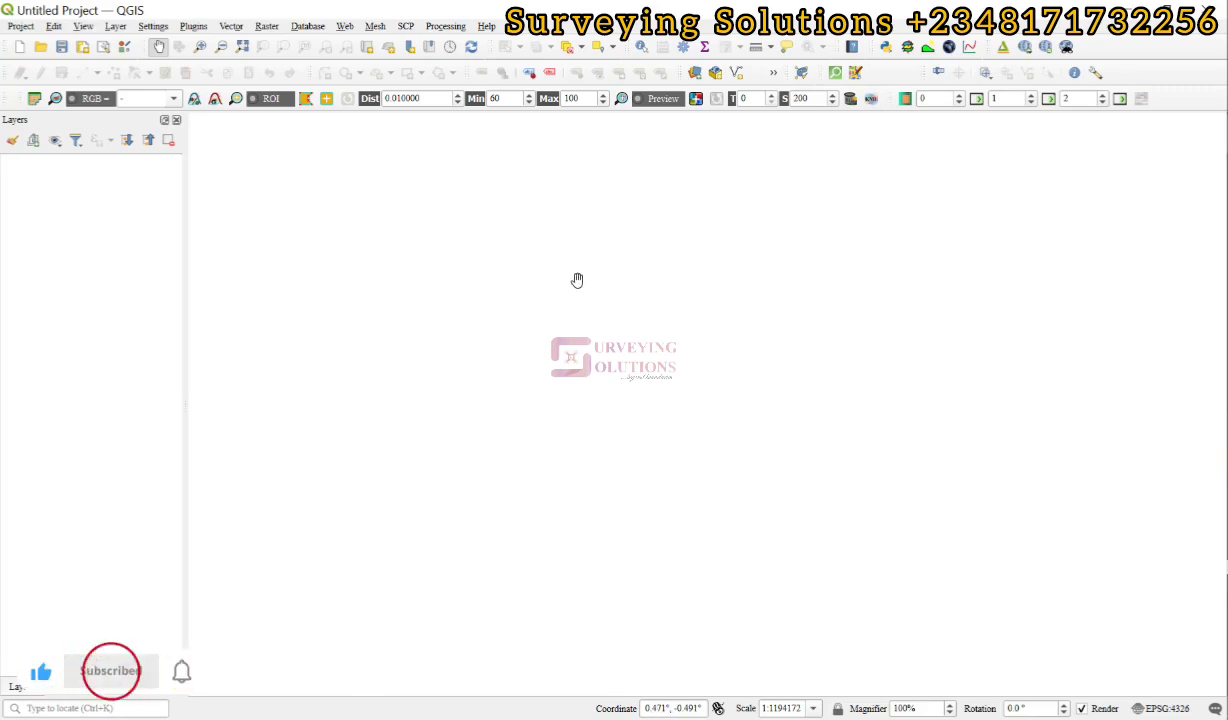
# Step: Add the Landsat 7 B1, B2 and B3 band TIFs from the 2019 folder as raster layers
pyautogui.click(116, 26)
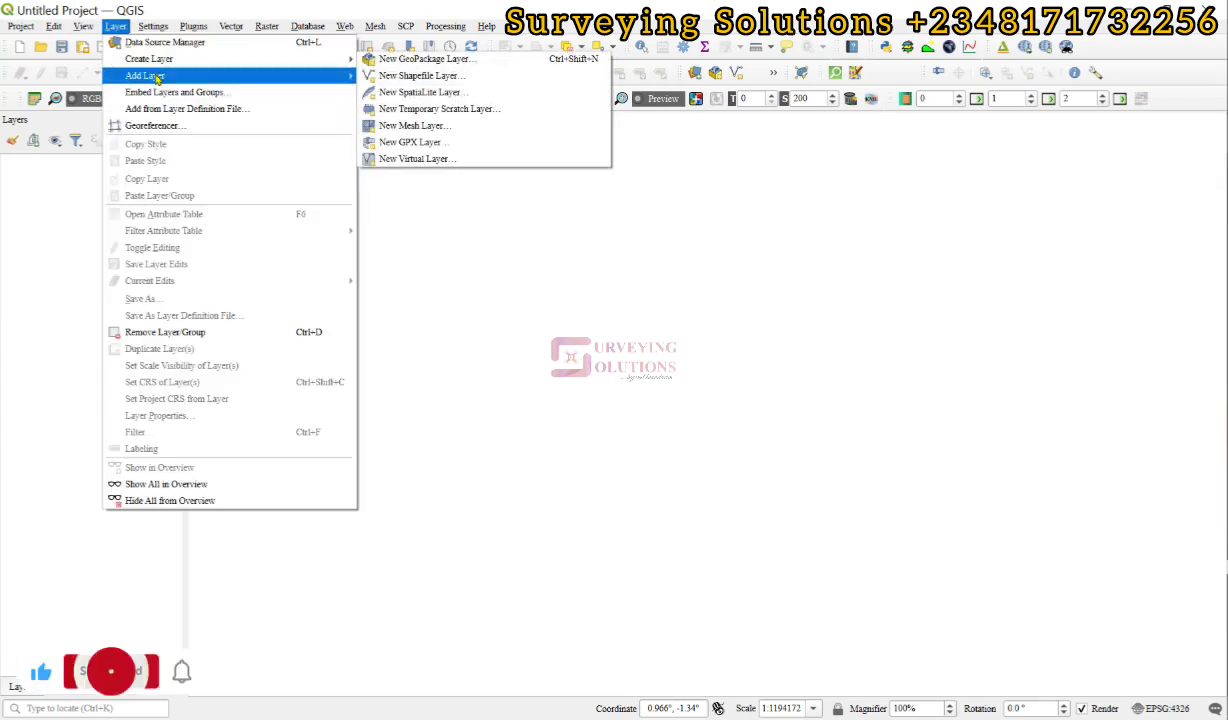
pyautogui.moveTo(320, 76)
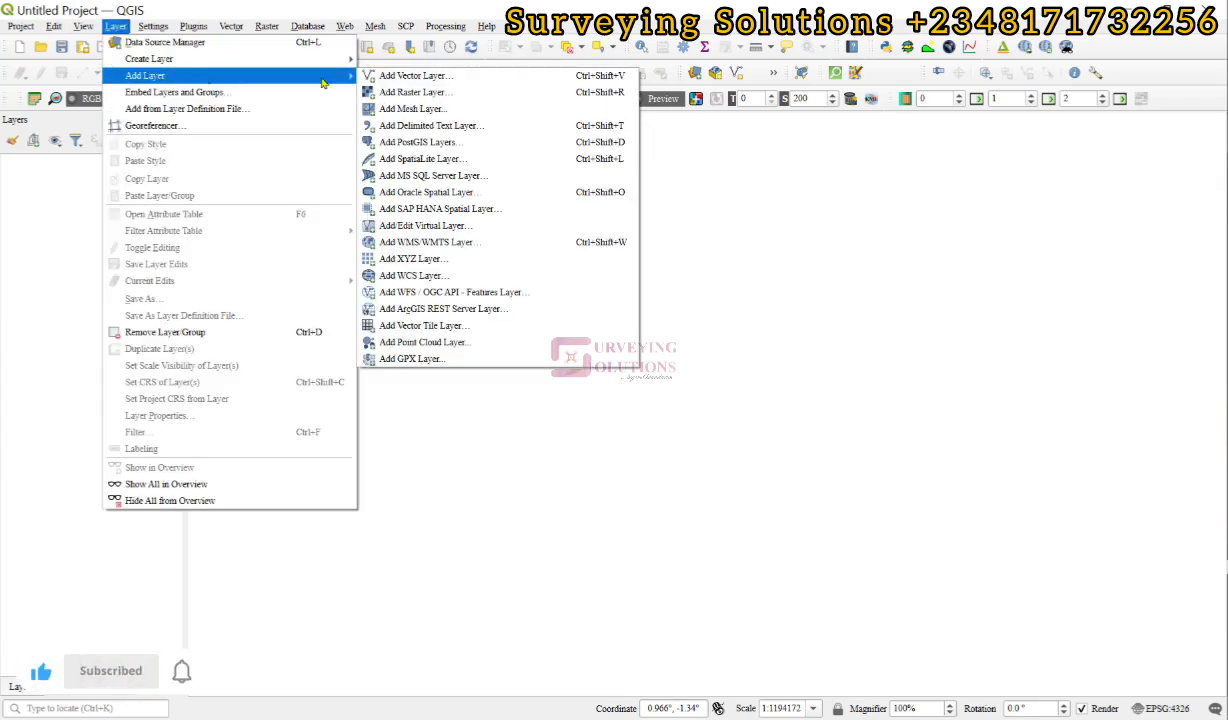
pyautogui.click(452, 93)
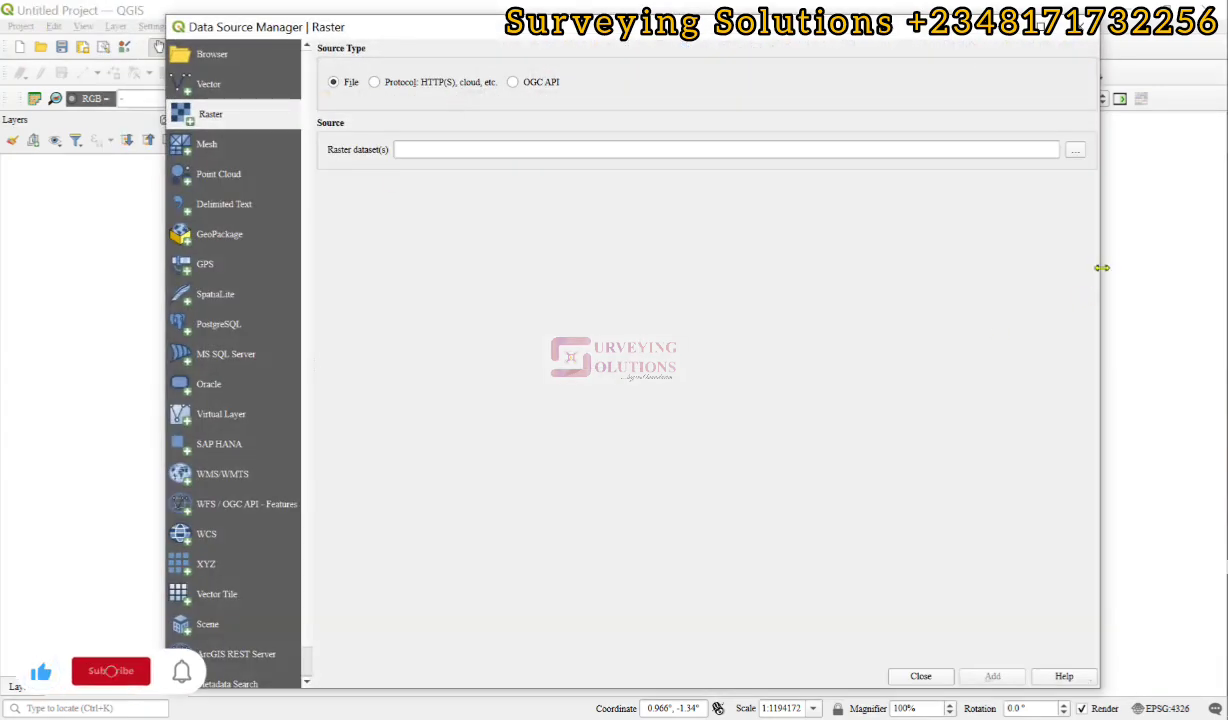
pyautogui.click(1075, 151)
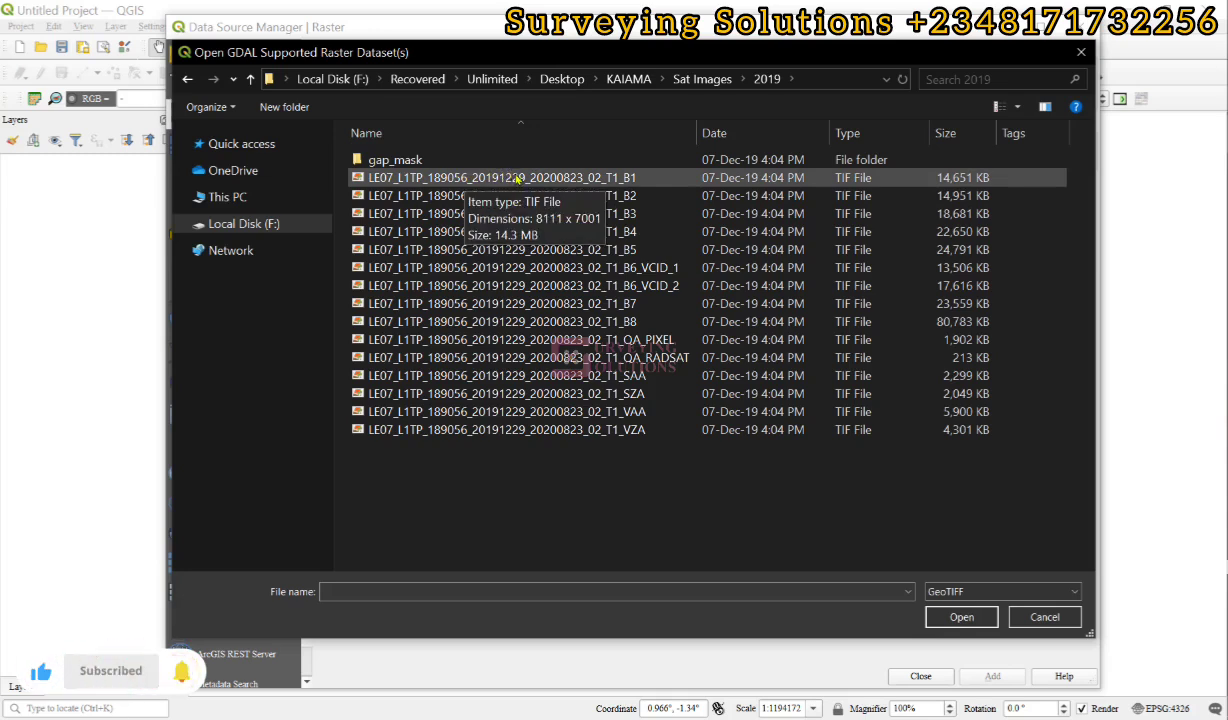
pyautogui.click(517, 178)
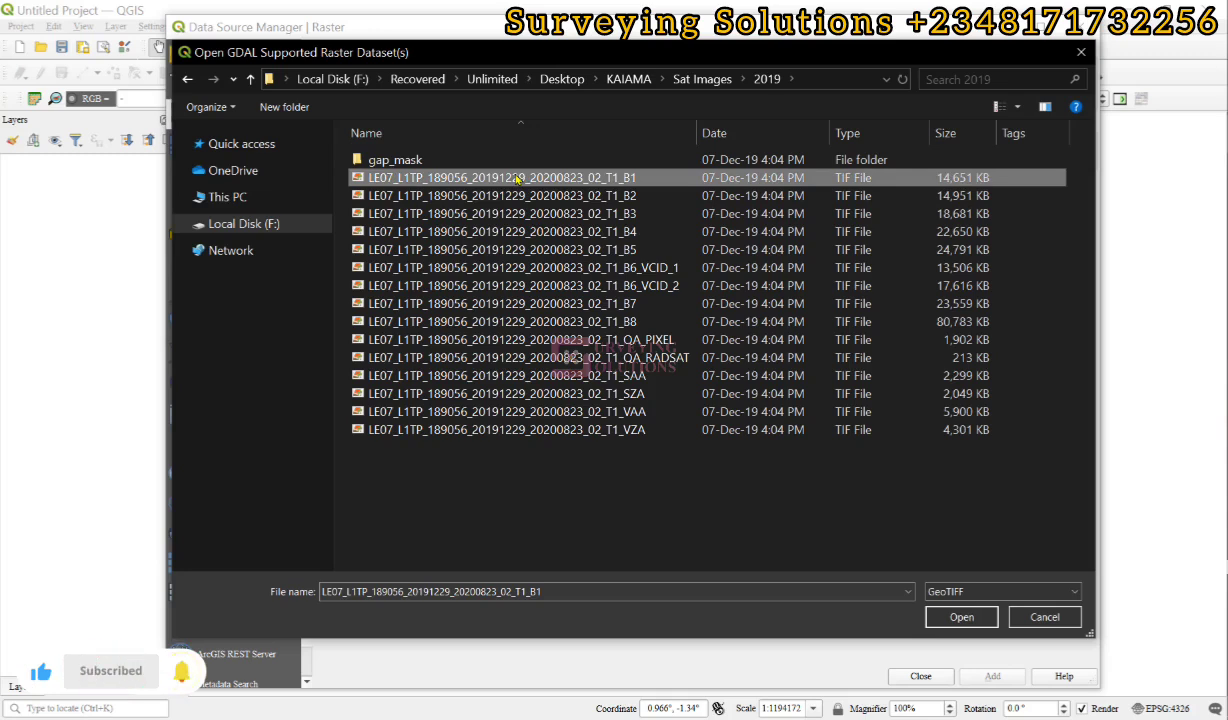
pyautogui.hotkey('shift', 'Down')
pyautogui.hotkey('shift', 'Down')
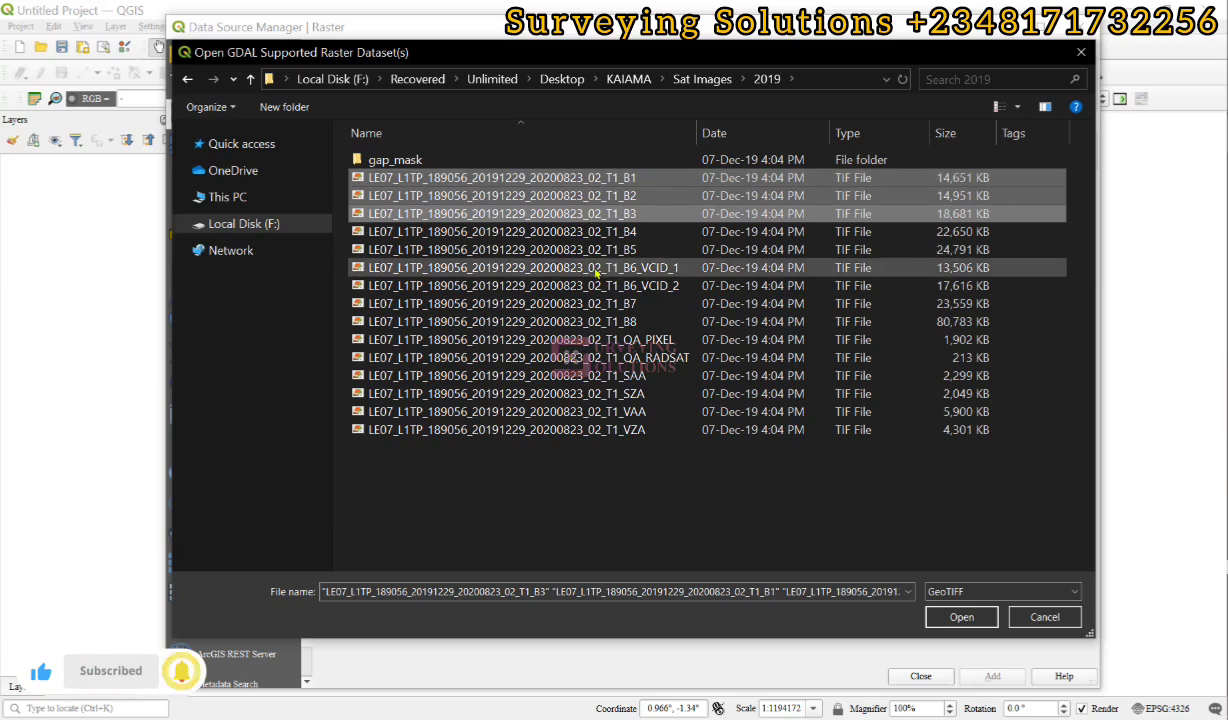
pyautogui.click(961, 617)
pyautogui.click(992, 676)
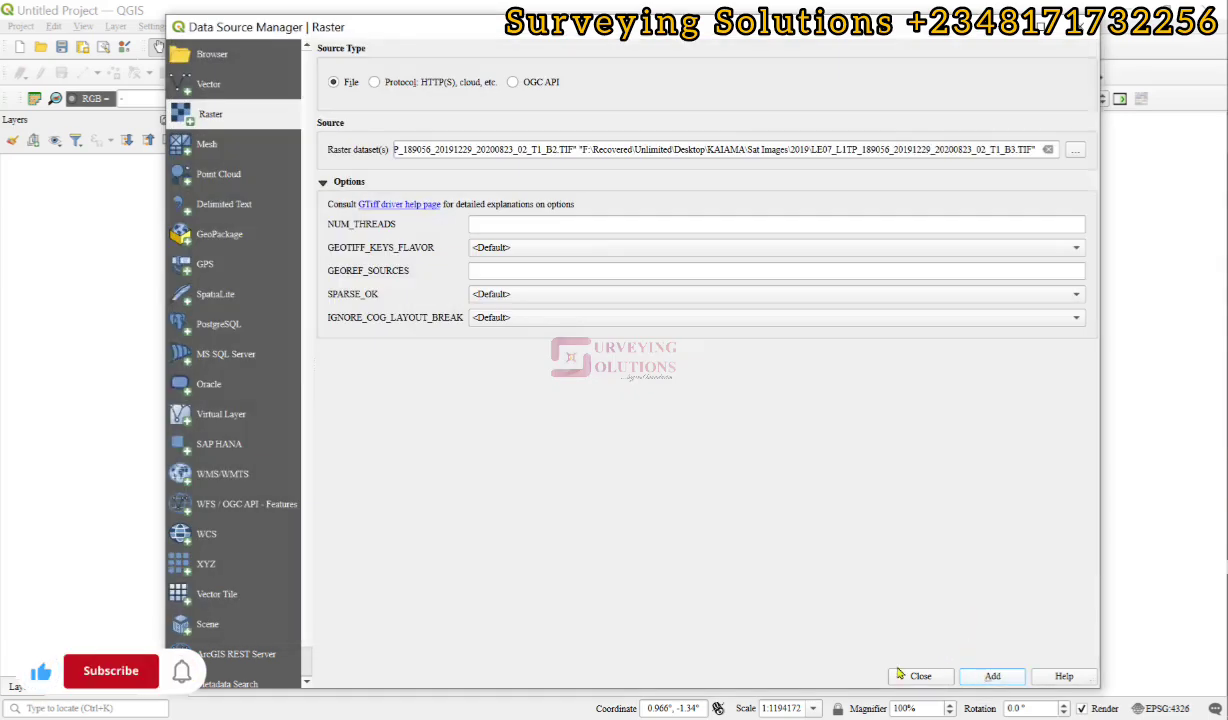
pyautogui.click(1075, 150)
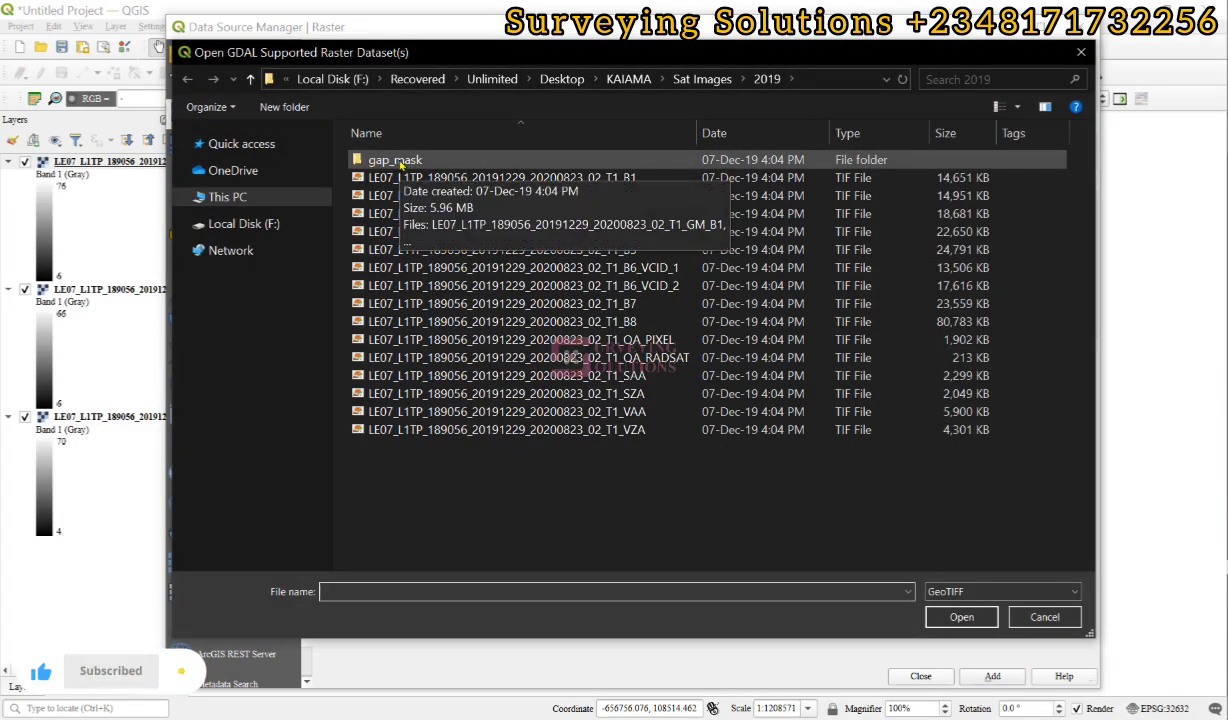
# Step: Add GM_B1, GM_B2 and GM_B3 from the gap_mask folder, then close the Data Source Manager
pyautogui.doubleClick(400, 162)
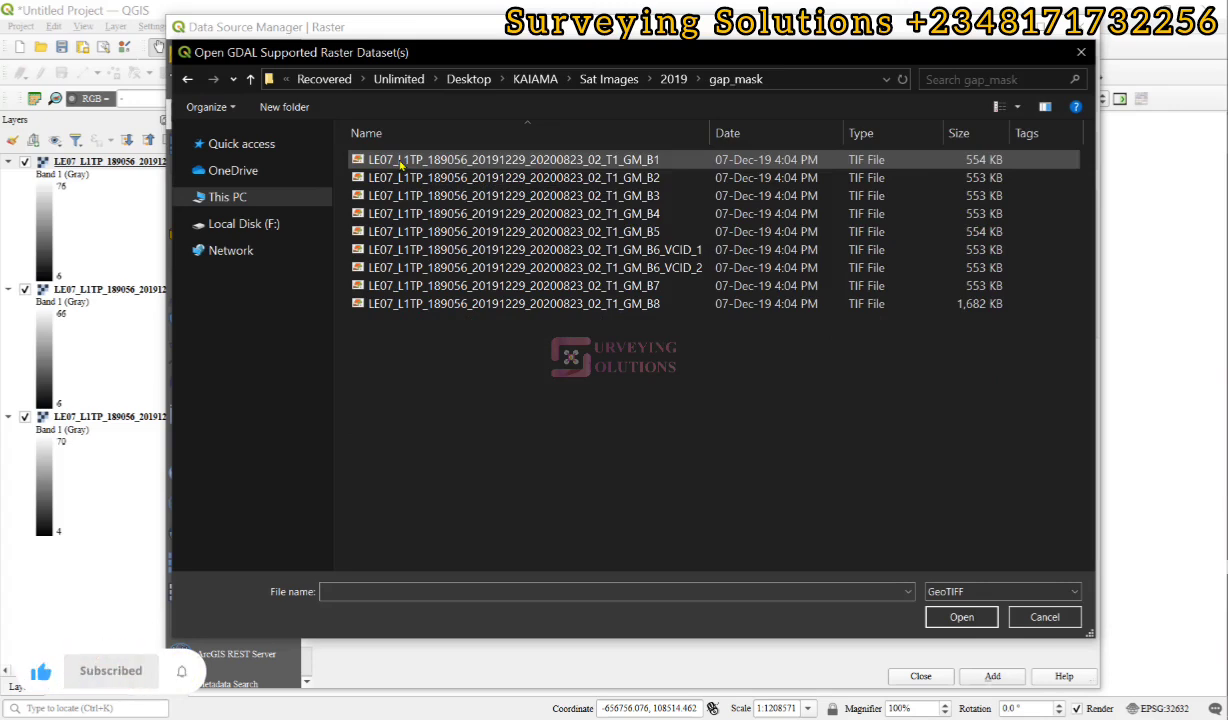
pyautogui.click(597, 166)
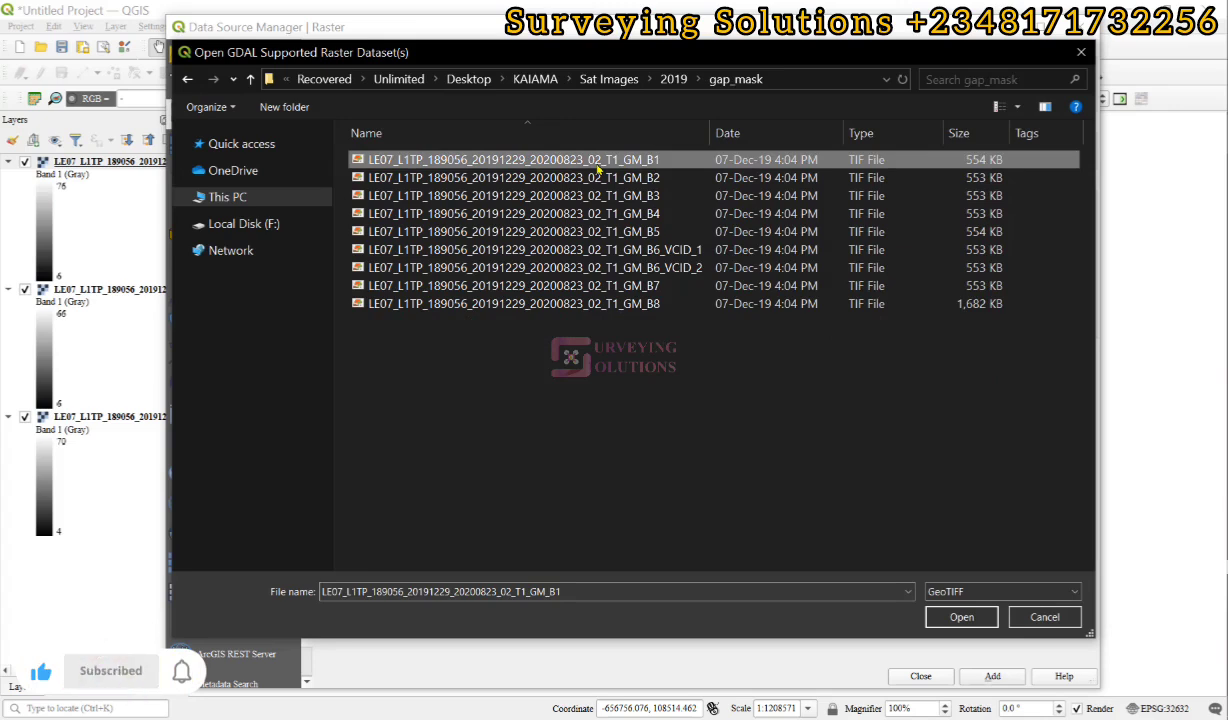
pyautogui.hotkey('shift', 'Down')
pyautogui.hotkey('shift', 'Down')
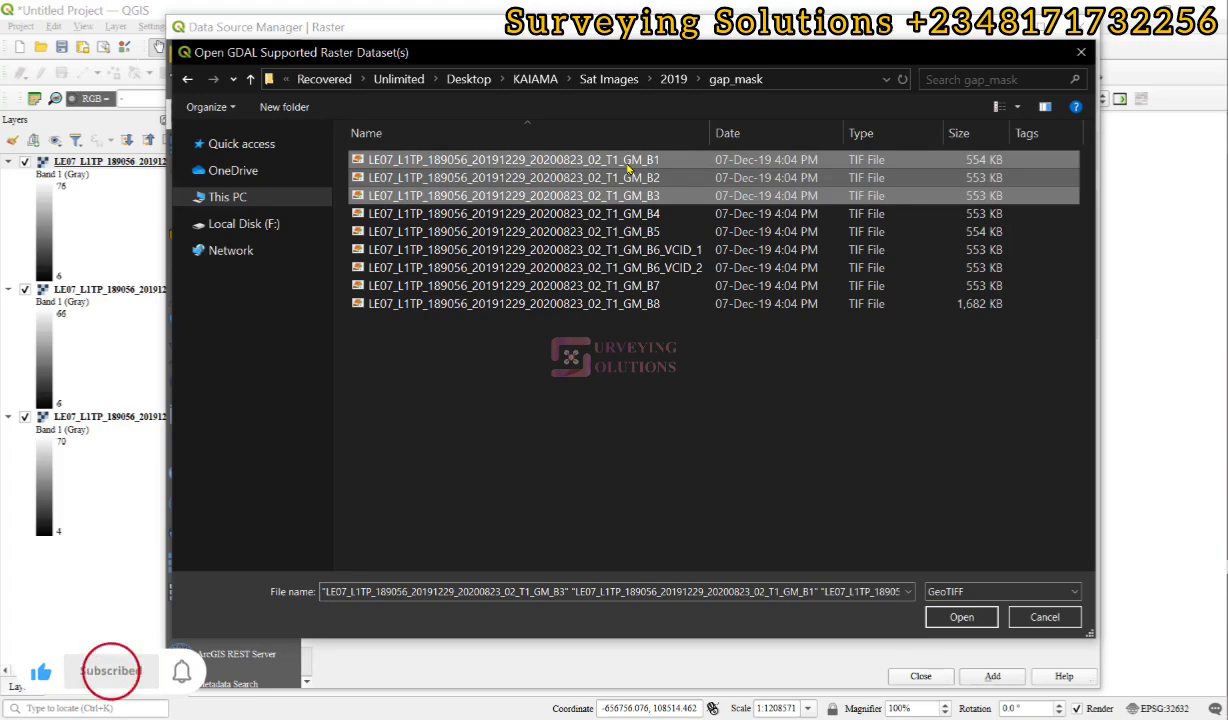
pyautogui.click(961, 617)
pyautogui.click(990, 676)
pyautogui.click(920, 676)
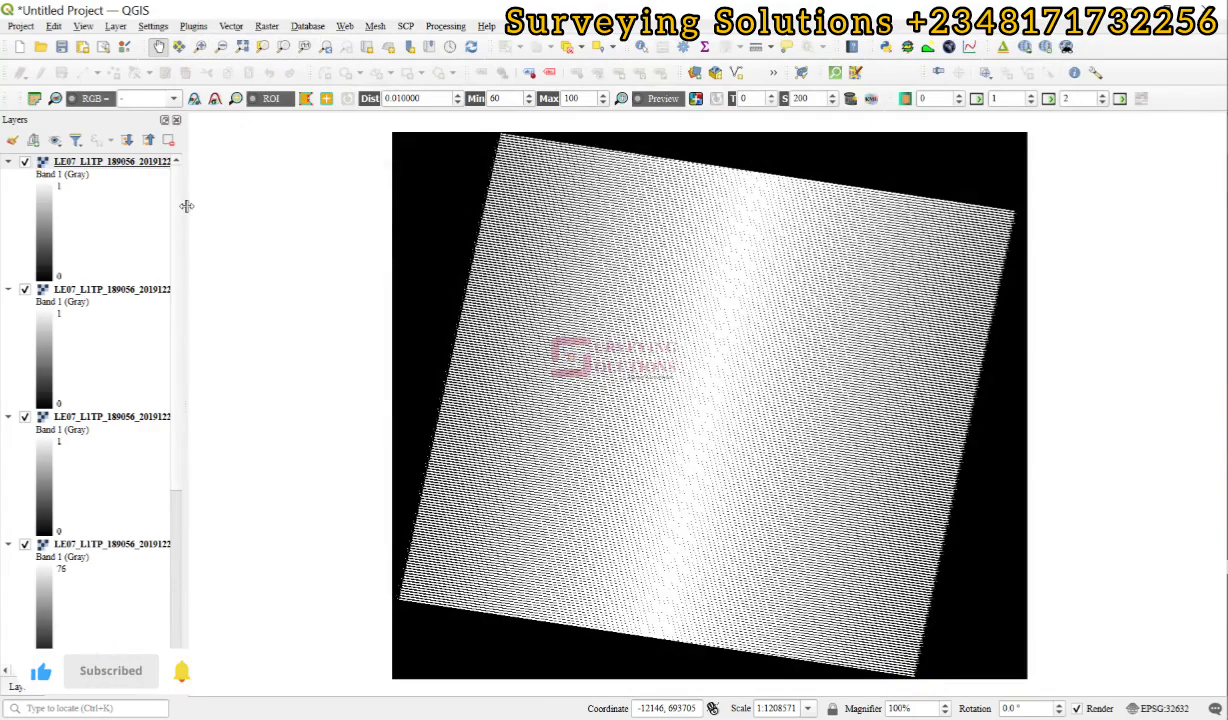
# Step: Widen the Layers panel and collapse the legends of all six layers
pyautogui.moveTo(185, 221); pyautogui.dragTo(326, 227)
pyautogui.click(8, 162)
pyautogui.click(8, 177)
pyautogui.click(8, 192)
pyautogui.click(8, 207)
pyautogui.click(8, 222)
pyautogui.click(8, 237)
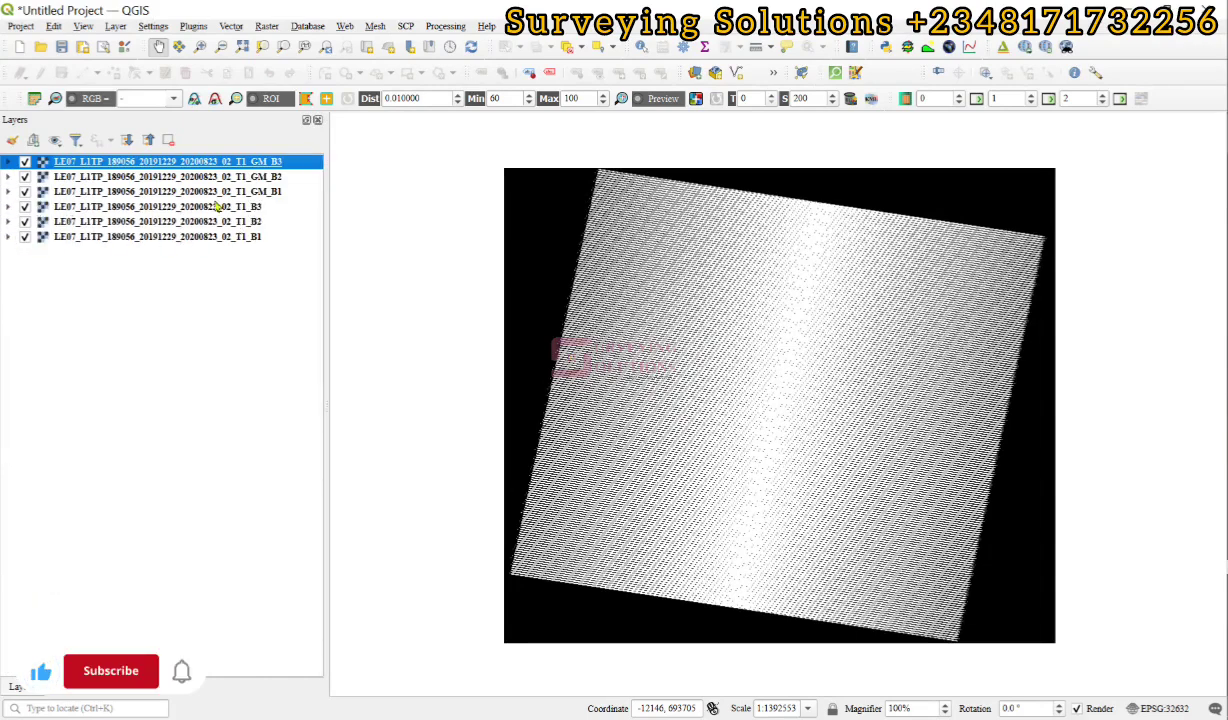
# Step: Untick GM_B3, GM_B2 and GM_B1 and zoom in on the striped band image
pyautogui.click(25, 162)
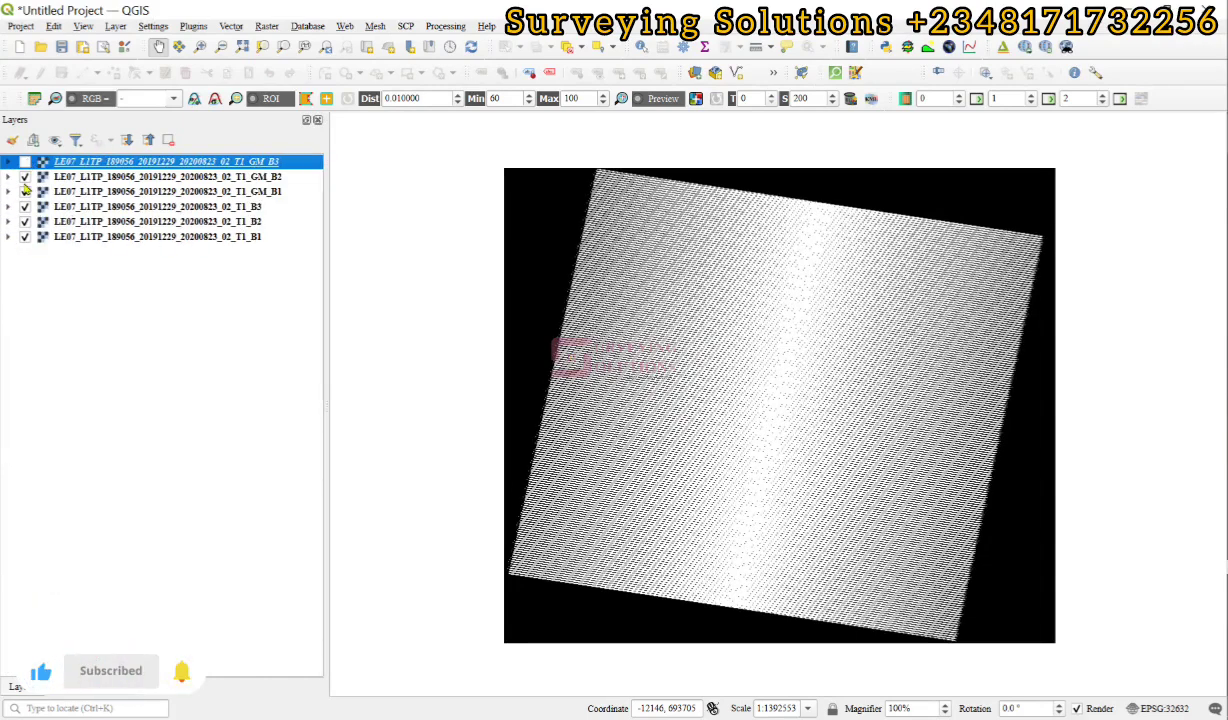
pyautogui.click(25, 177)
pyautogui.click(25, 192)
pyautogui.scroll(2, 762, 323)
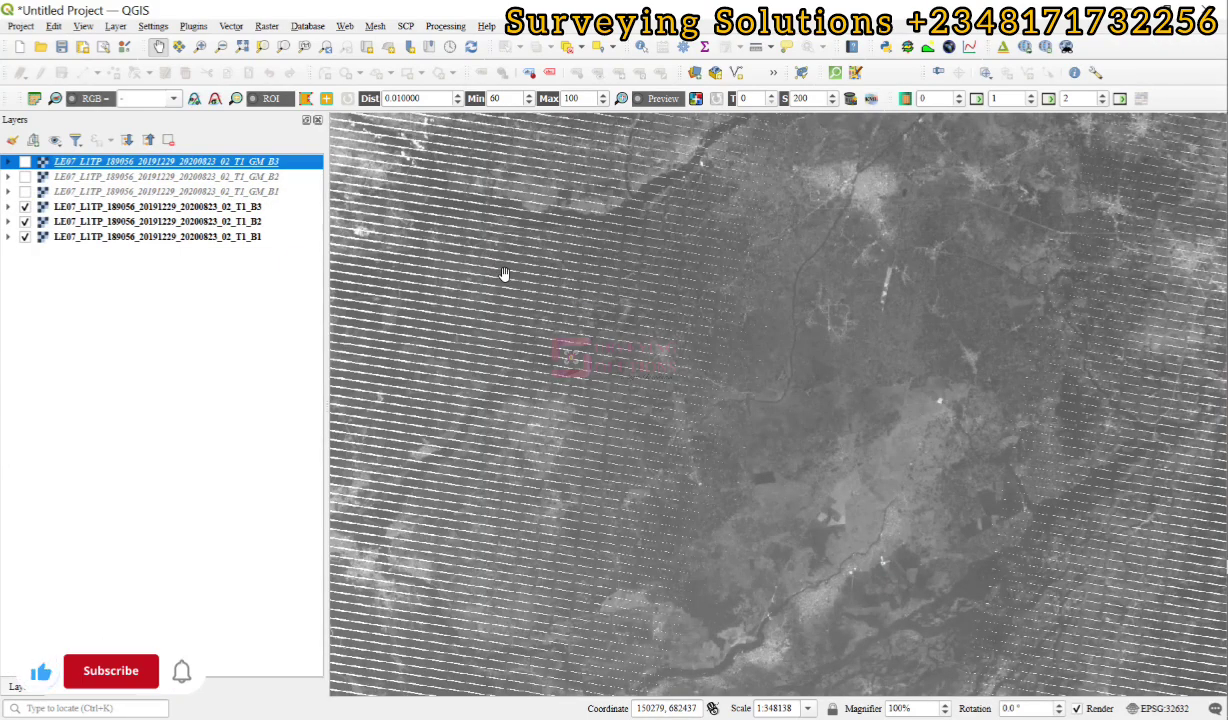
pyautogui.scroll(2, 505, 274)
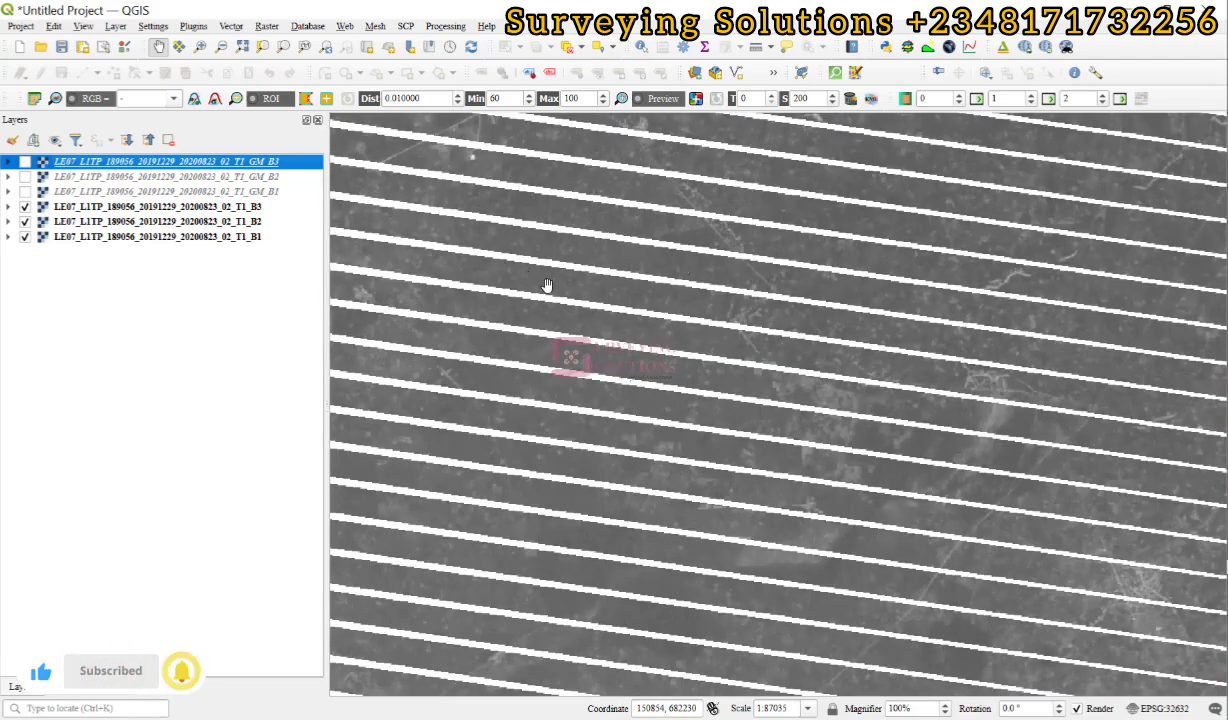
pyautogui.scroll(-2, 614, 282)
pyautogui.scroll(2, 524, 283)
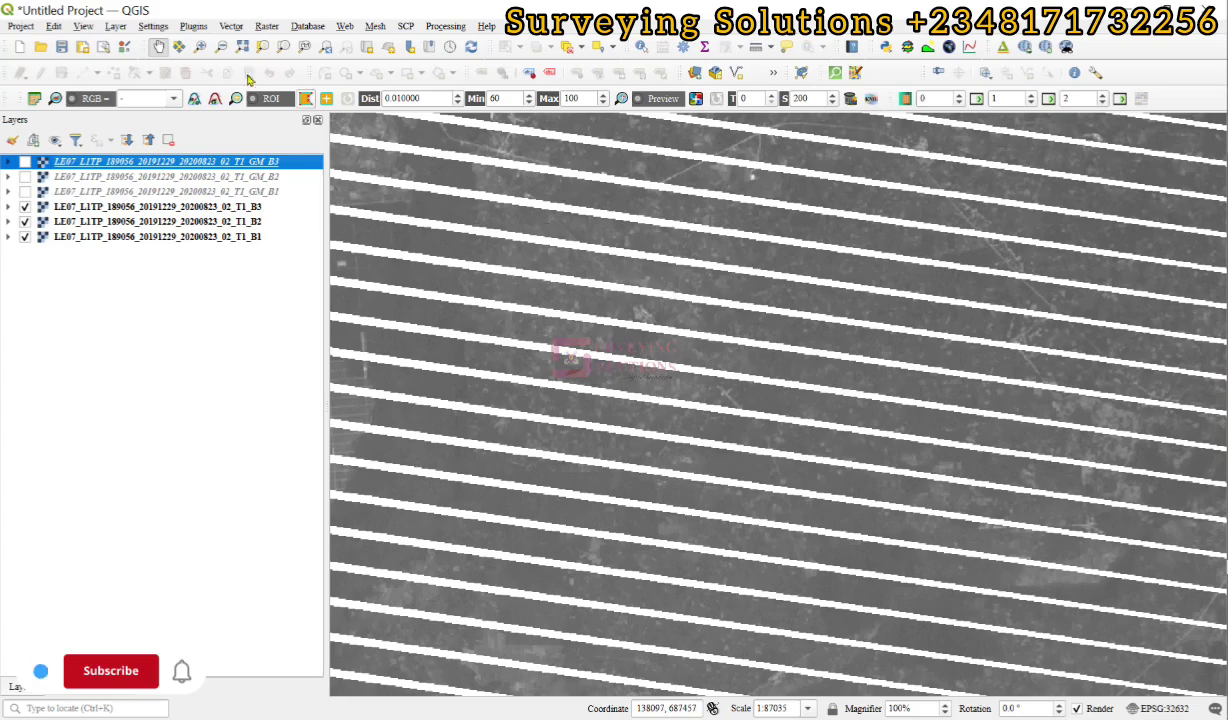
pyautogui.click(266, 27)
pyautogui.moveTo(292, 80)
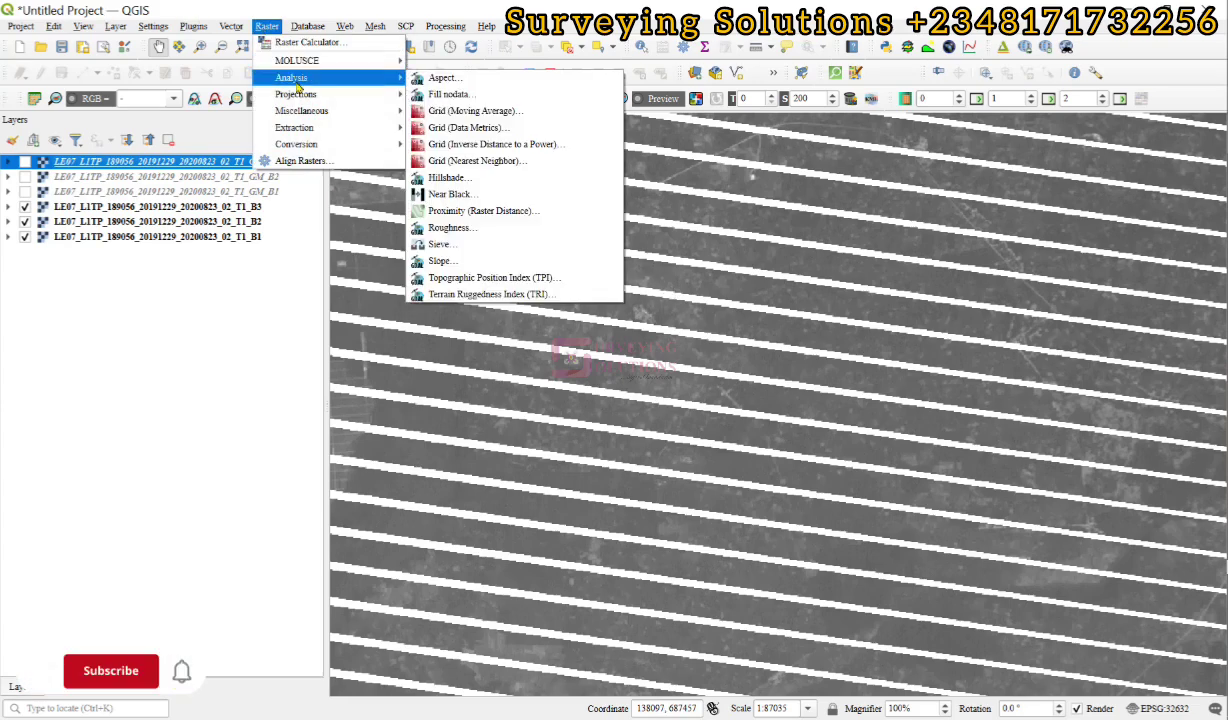
# Step: Run Fill nodata as a batch process and add the B2 and B3 band layers as rows
pyautogui.click(484, 98)
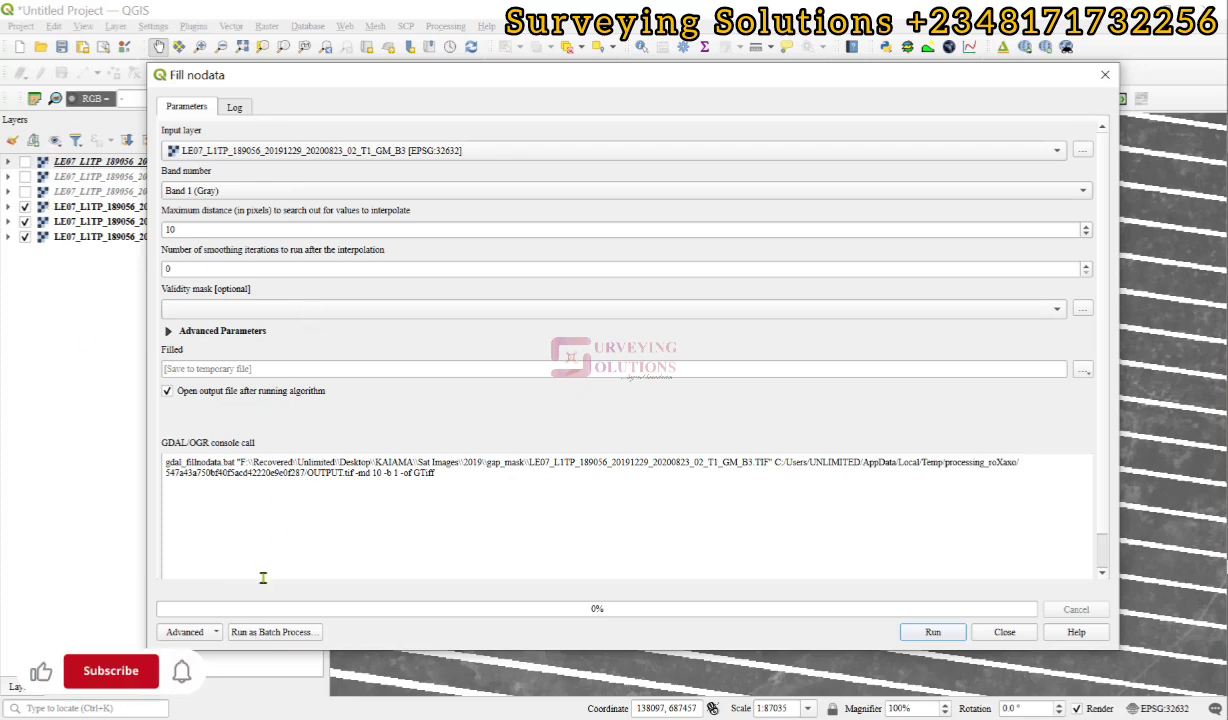
pyautogui.click(250, 634)
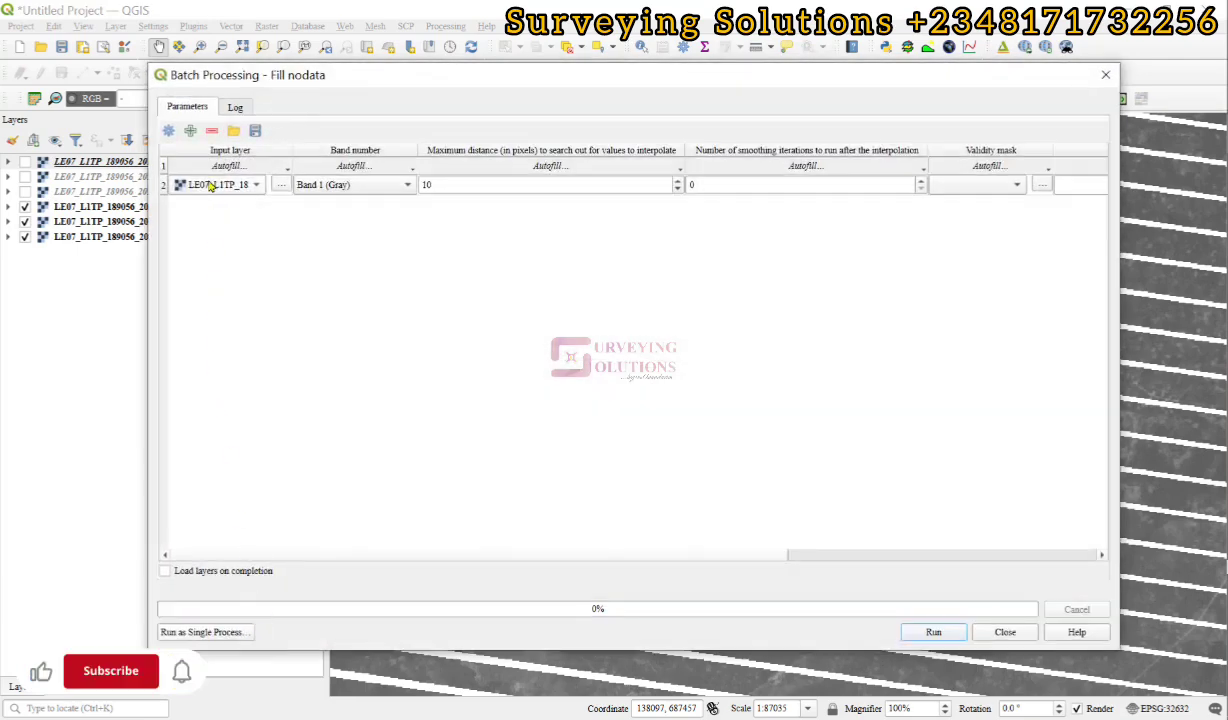
pyautogui.click(228, 184)
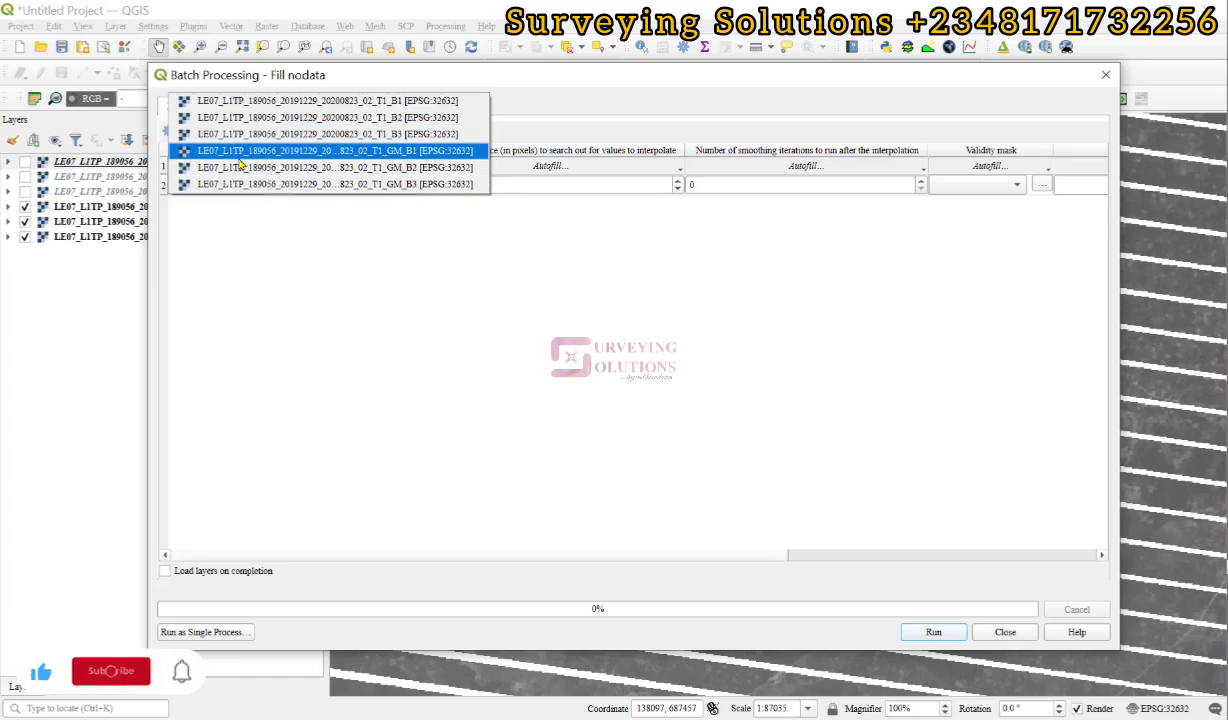
pyautogui.click(237, 160)
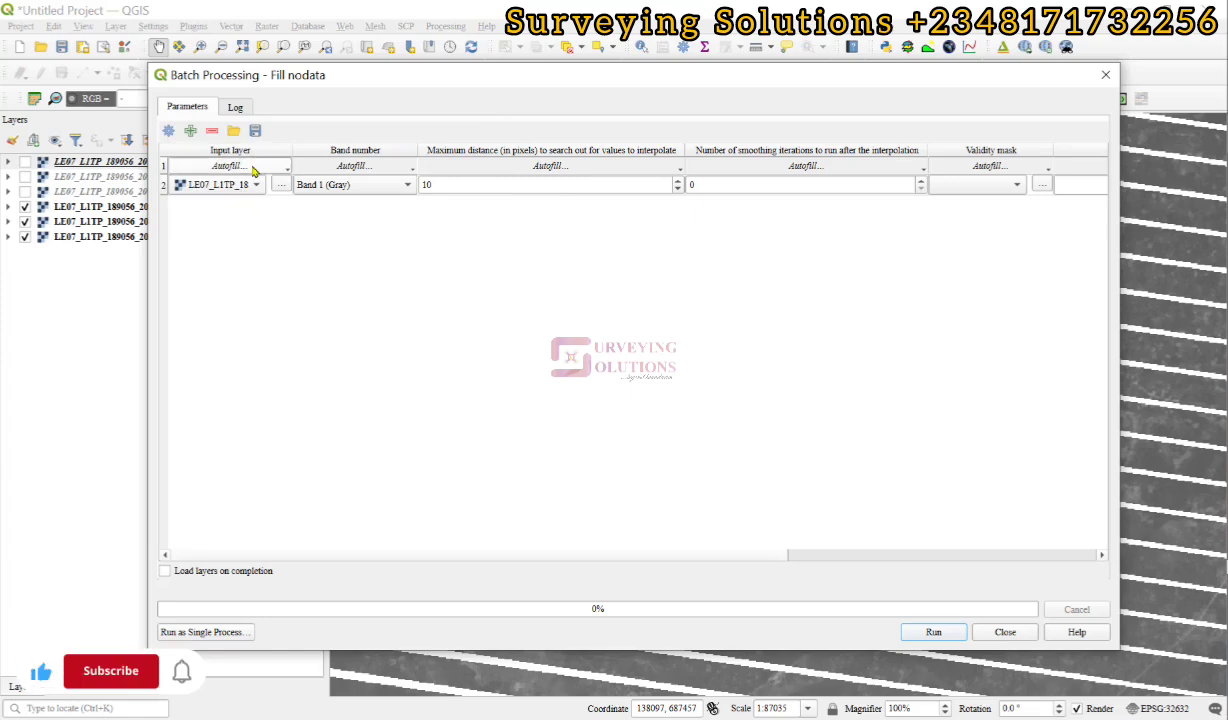
pyautogui.click(253, 168)
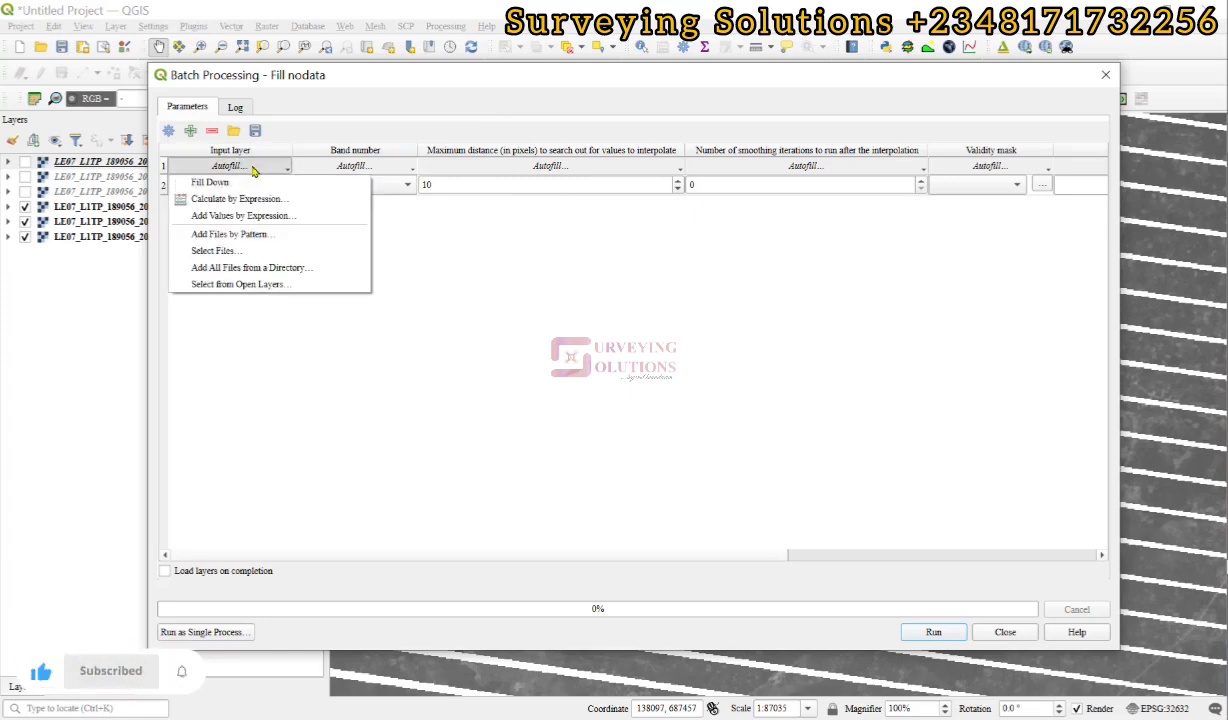
pyautogui.click(238, 285)
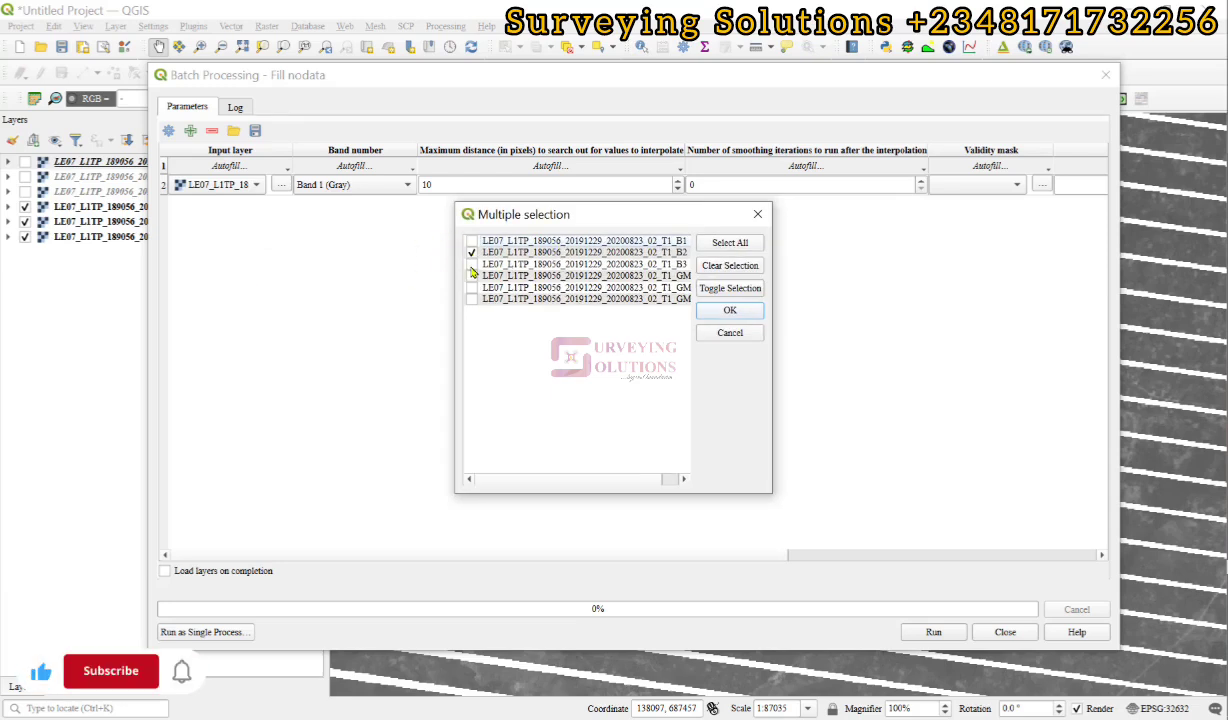
pyautogui.click(471, 264)
pyautogui.click(471, 275)
pyautogui.click(730, 310)
# Step: Set the batch rows' input layers to bands B1, B2 and B3, keeping search distance 10
pyautogui.click(238, 184)
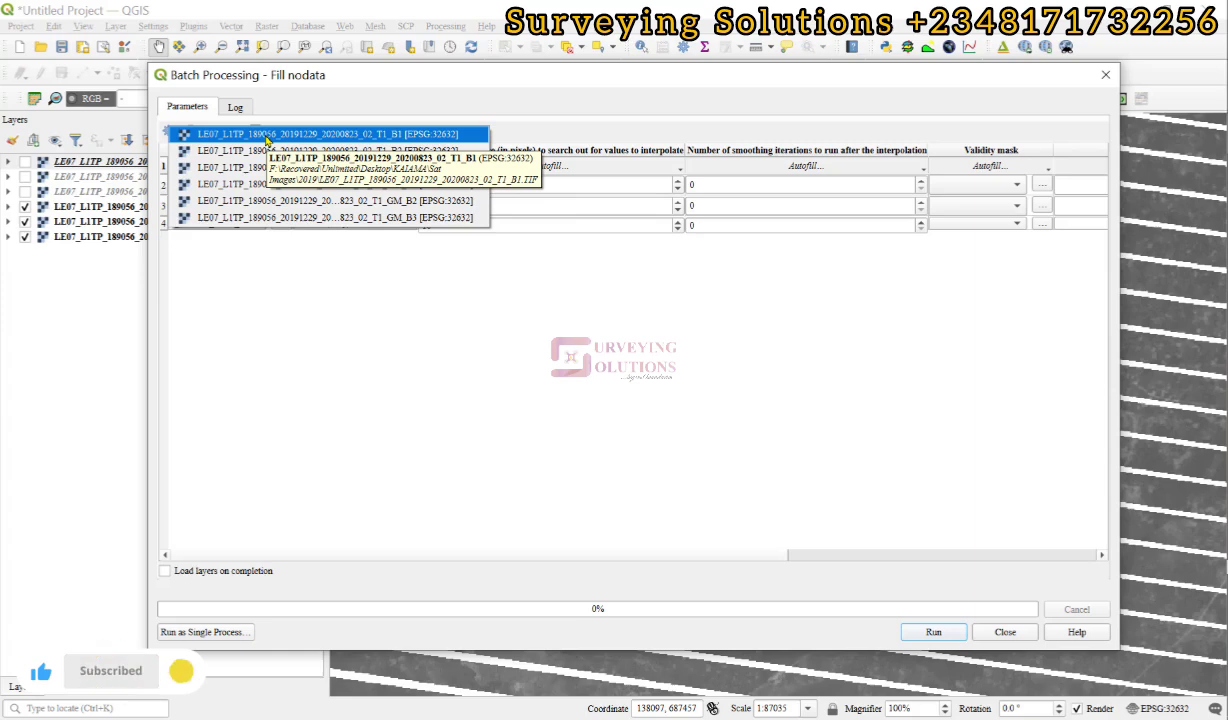
pyautogui.click(267, 140)
pyautogui.click(218, 205)
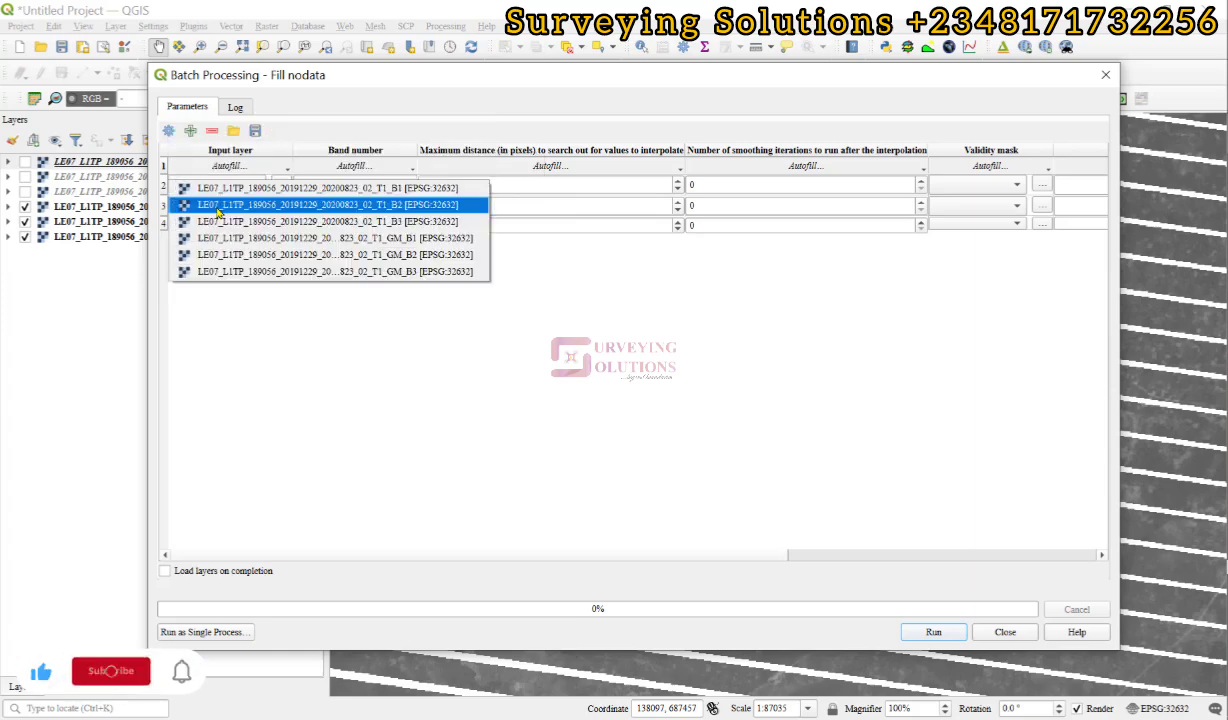
pyautogui.click(218, 208)
pyautogui.click(211, 227)
pyautogui.click(211, 227)
pyautogui.click(226, 189)
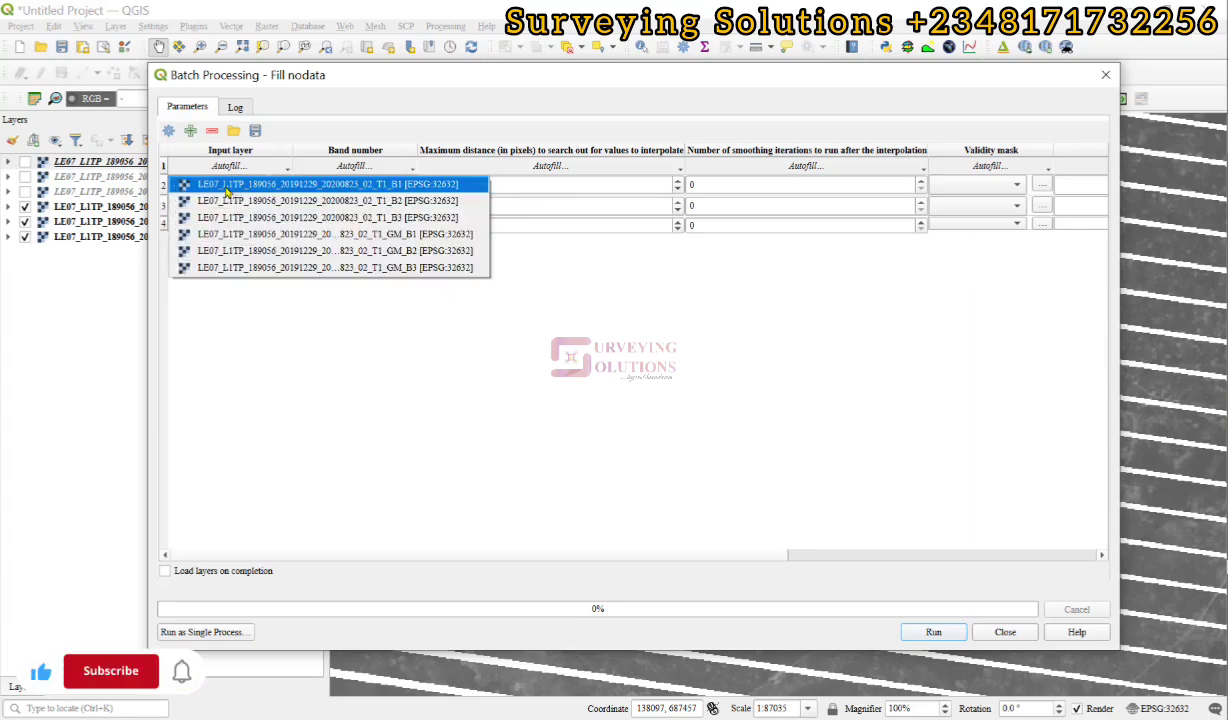
pyautogui.click(218, 200)
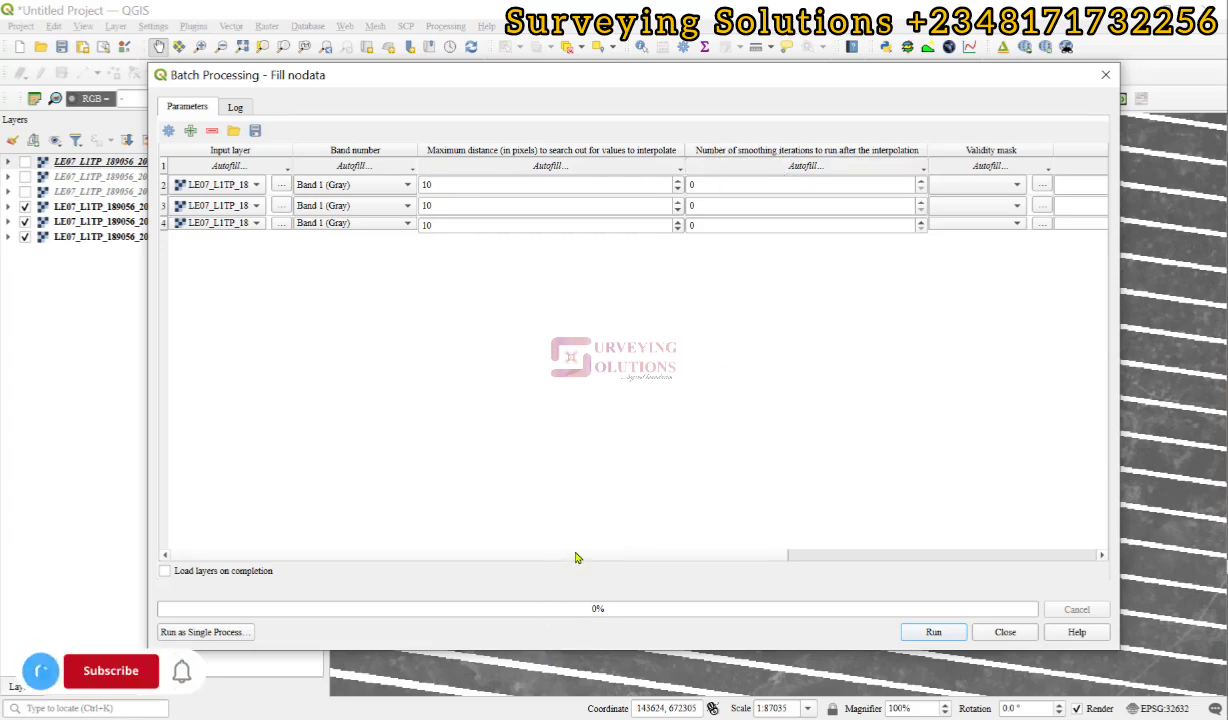
pyautogui.moveTo(696, 556); pyautogui.dragTo(751, 556)
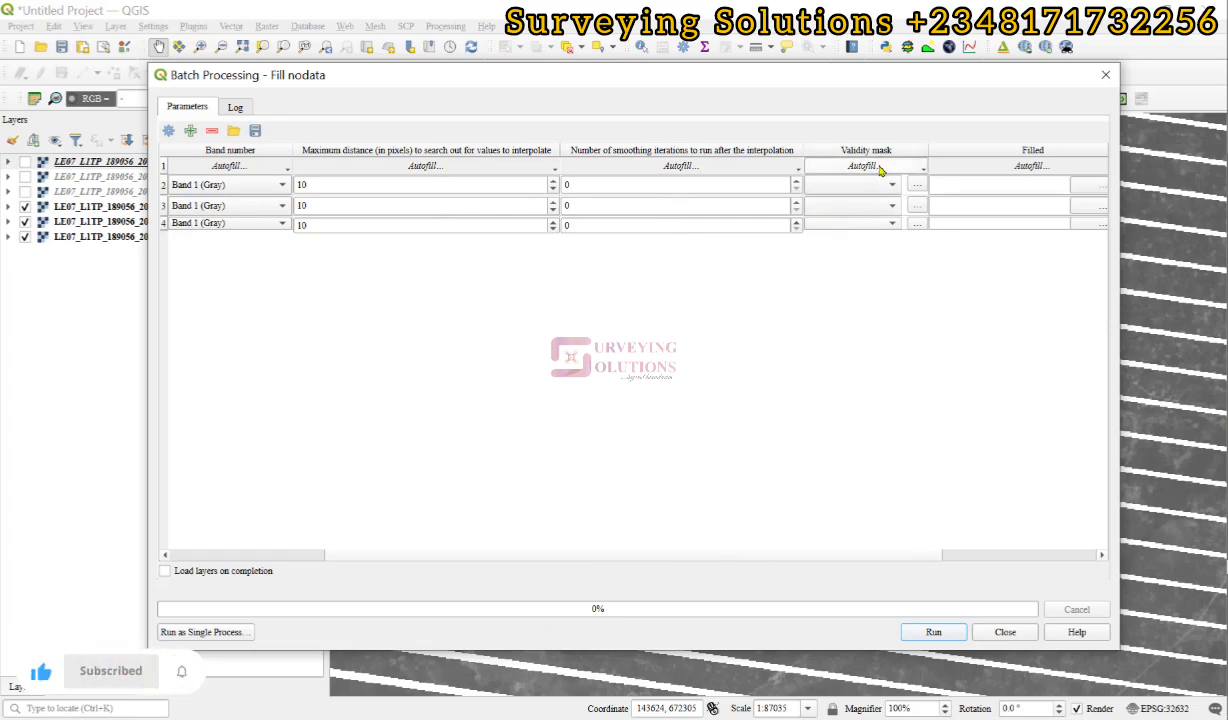
# Step: Autofill the Validity mask column with GM_B1, GM_B2 and GM_B3, then check each row's mask
pyautogui.click(888, 168)
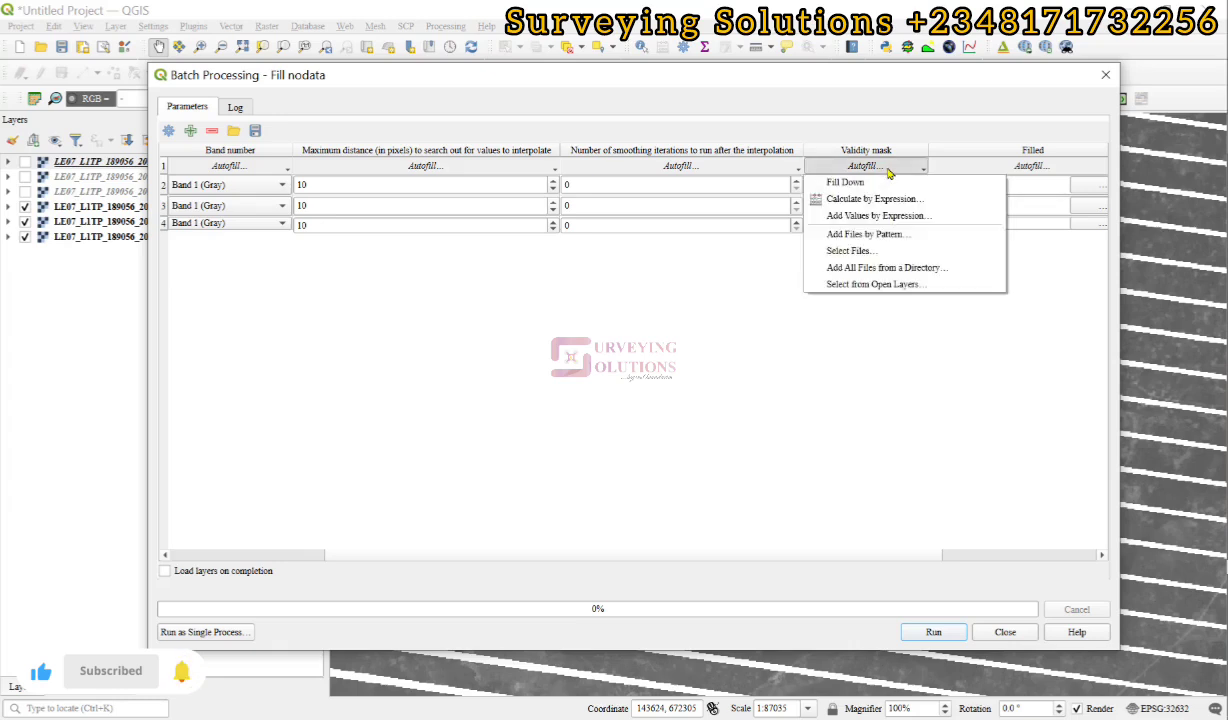
pyautogui.click(887, 285)
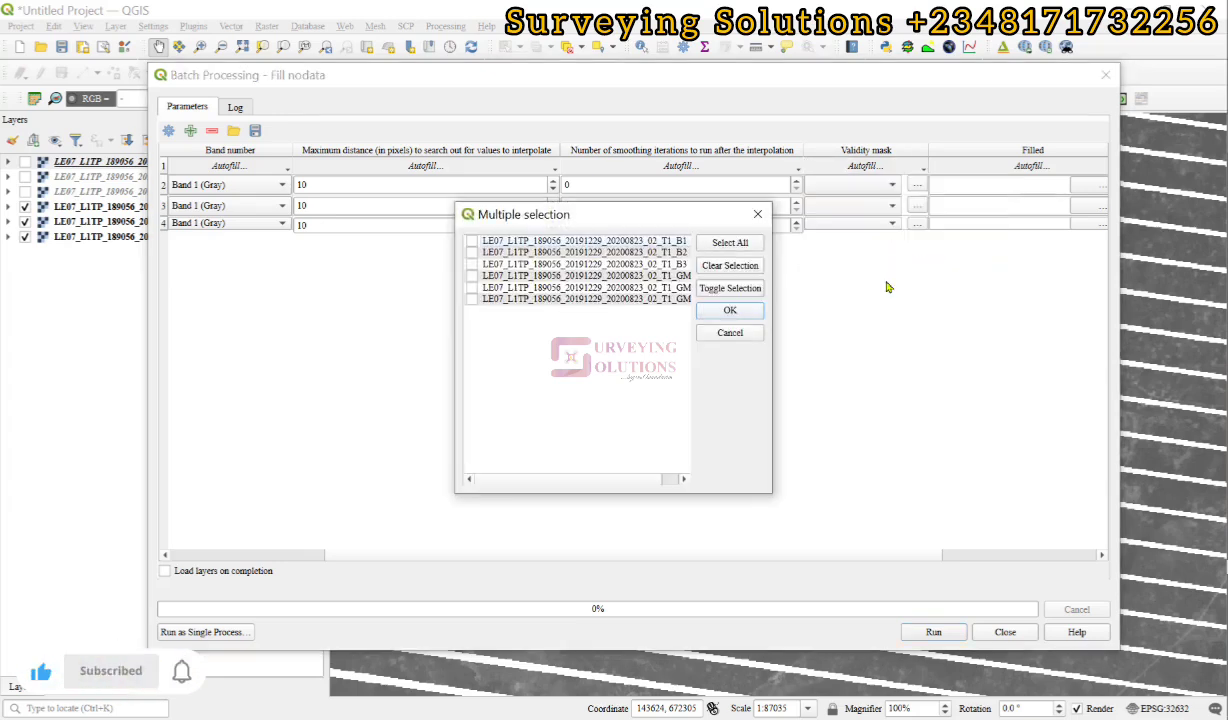
pyautogui.click(471, 287)
pyautogui.click(471, 298)
pyautogui.moveTo(772, 317); pyautogui.dragTo(980, 312)
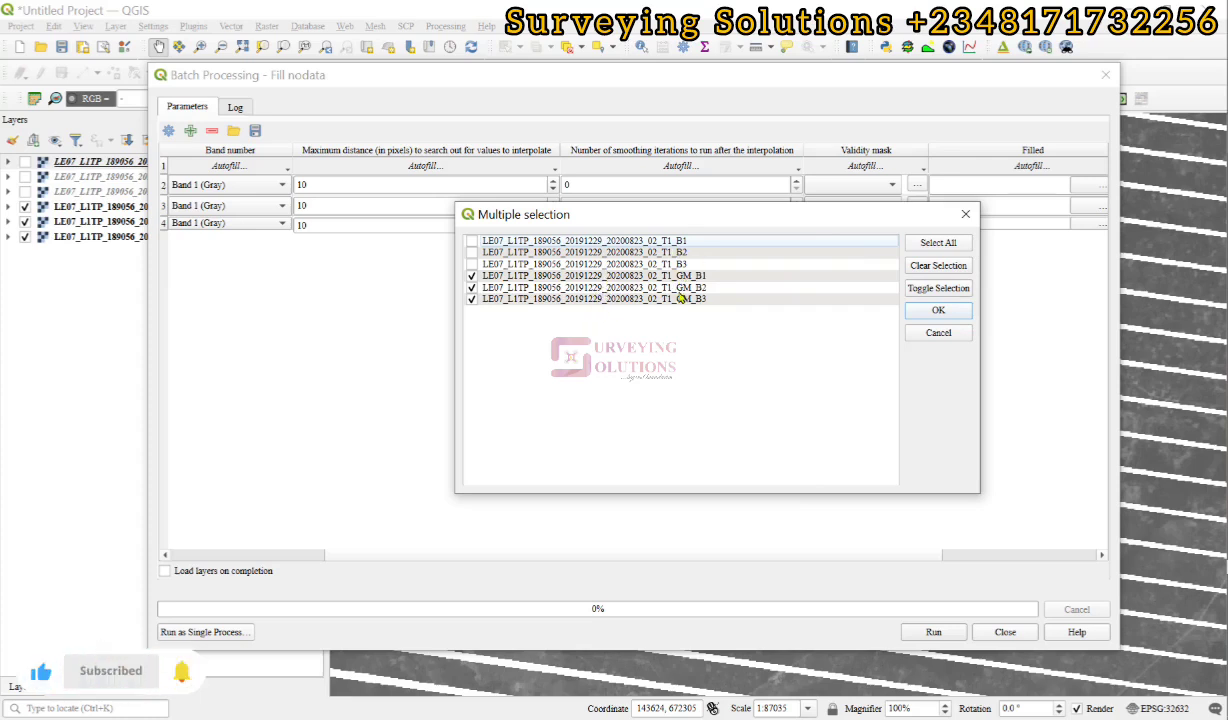
pyautogui.click(938, 310)
pyautogui.click(882, 186)
pyautogui.click(882, 186)
pyautogui.hscroll(-5, 219, 170)
pyautogui.click(220, 204)
pyautogui.click(211, 228)
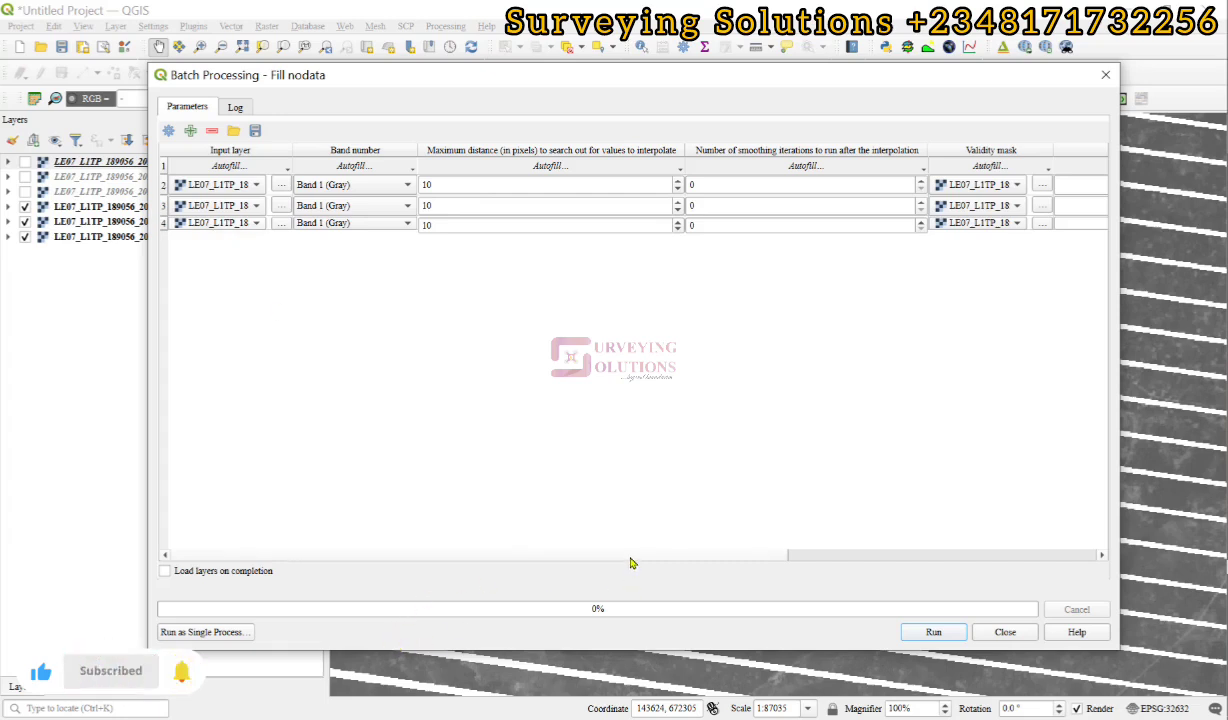
# Step: Set the filled output's base name to 'Filled' in the ScanLine\Product\2 folder
pyautogui.moveTo(607, 555); pyautogui.dragTo(995, 557)
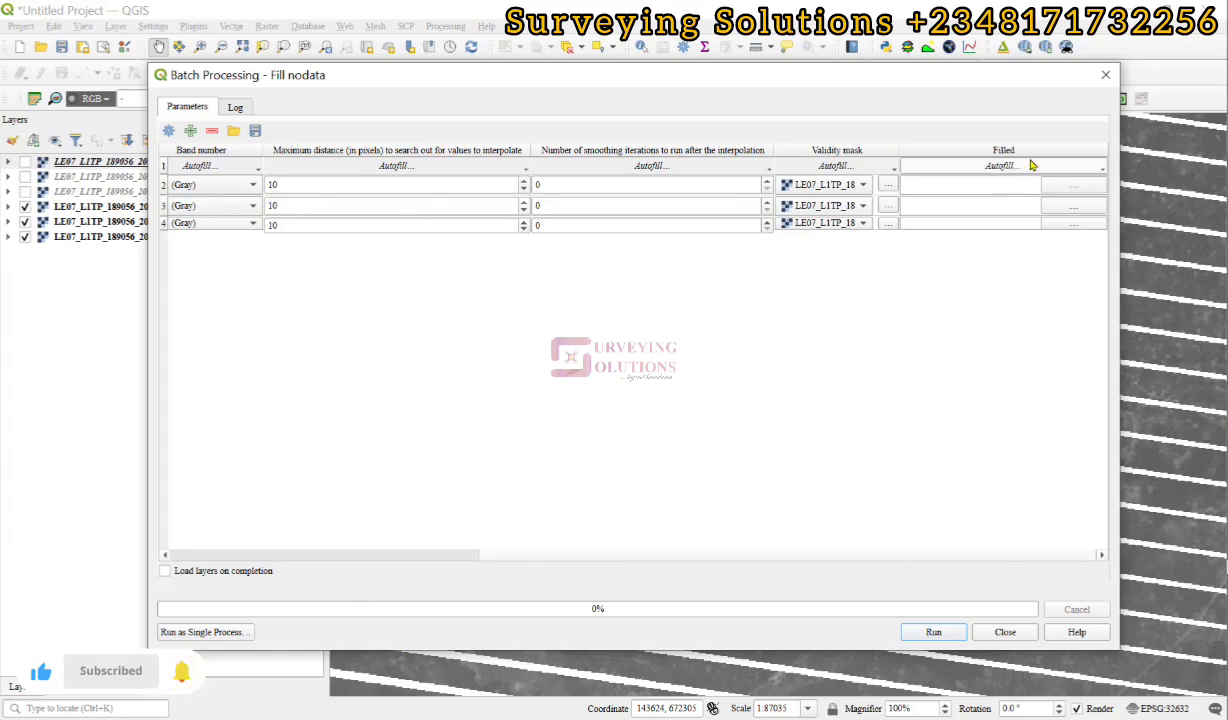
pyautogui.click(1073, 186)
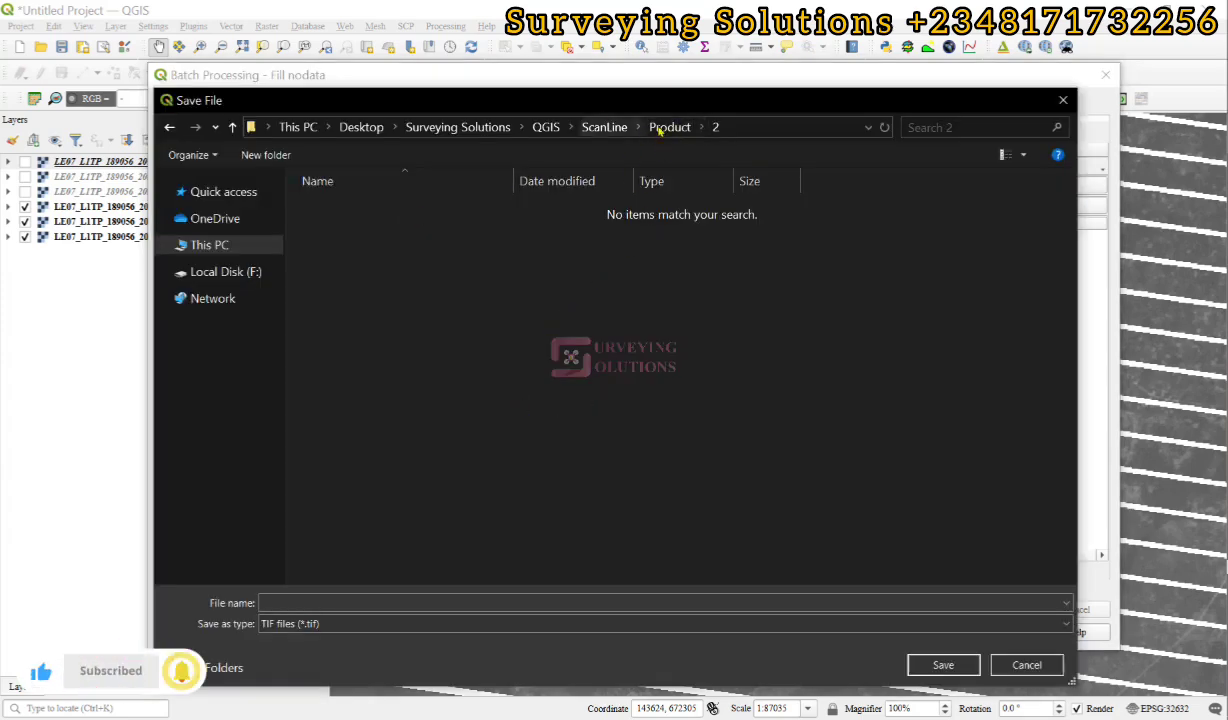
pyautogui.click(284, 604)
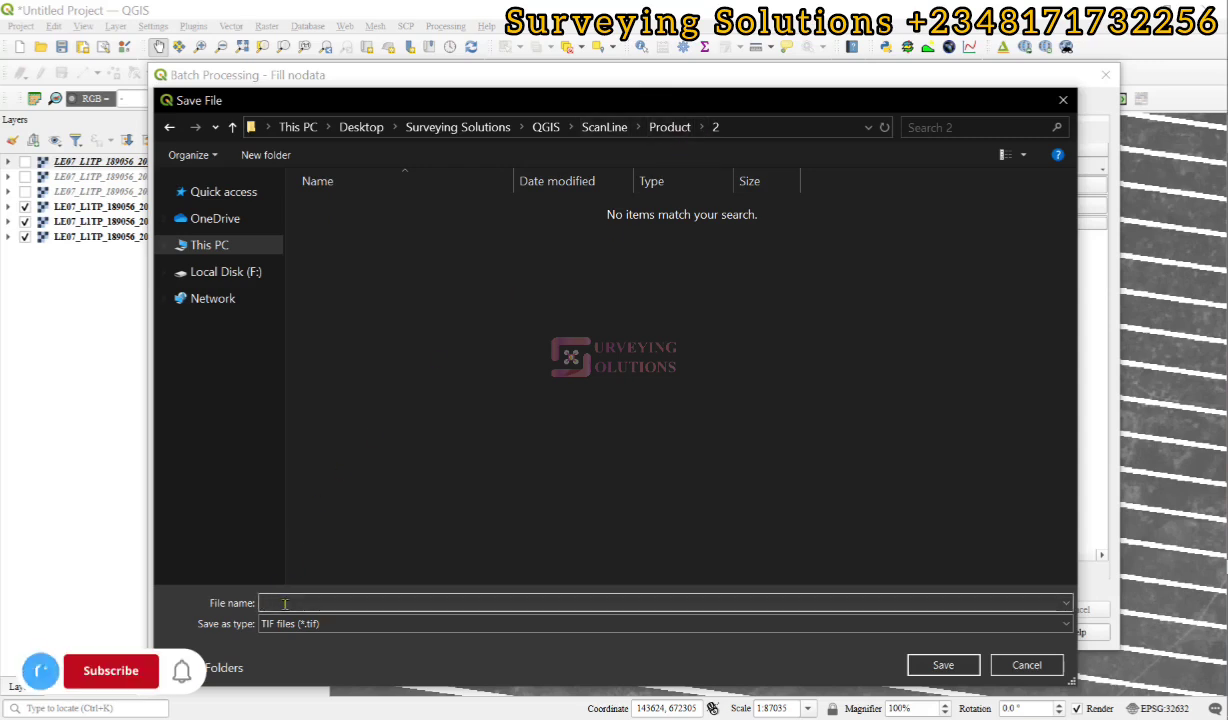
pyautogui.write('Filled_')
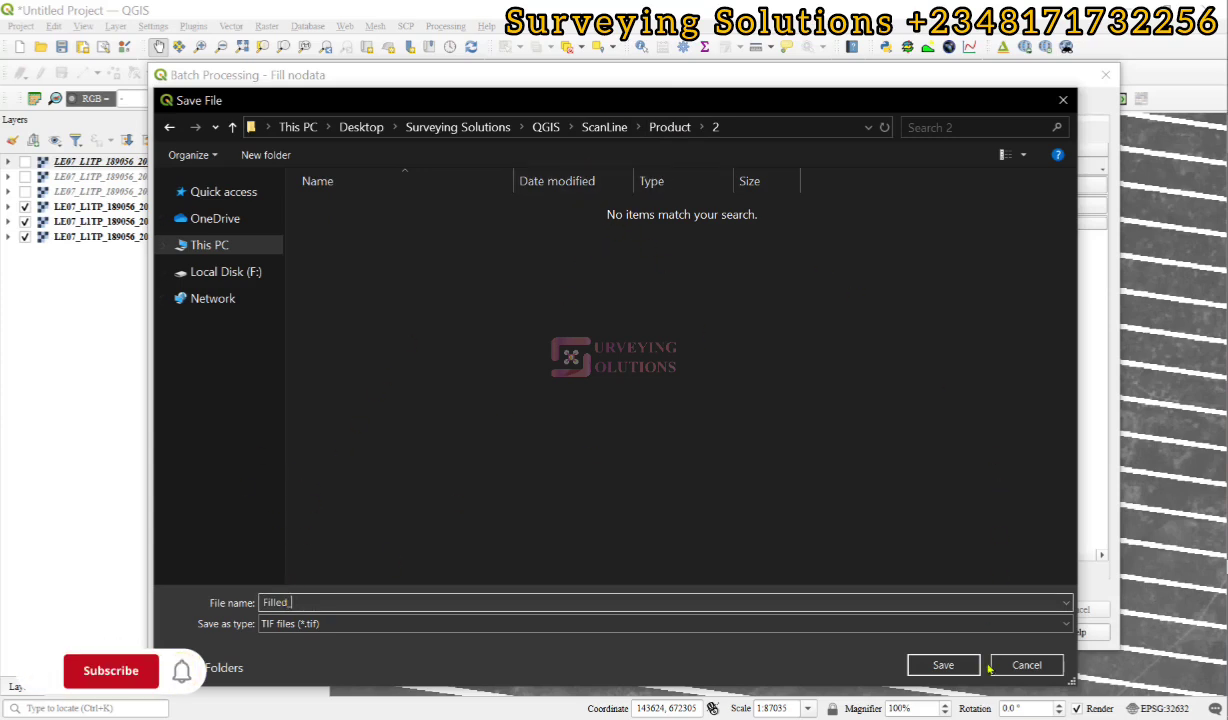
pyautogui.click(943, 665)
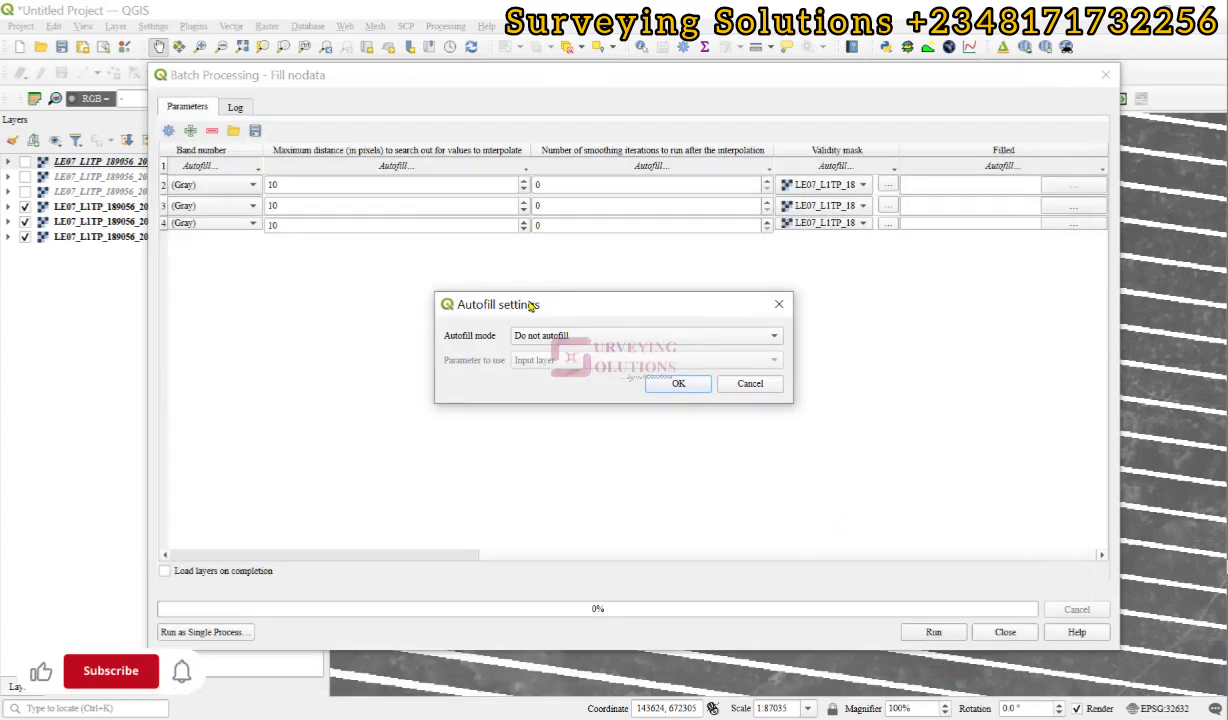
# Step: Autofill the output paths with parameter values from Input layer, giving Filled_ plus each layer name
pyautogui.click(545, 340)
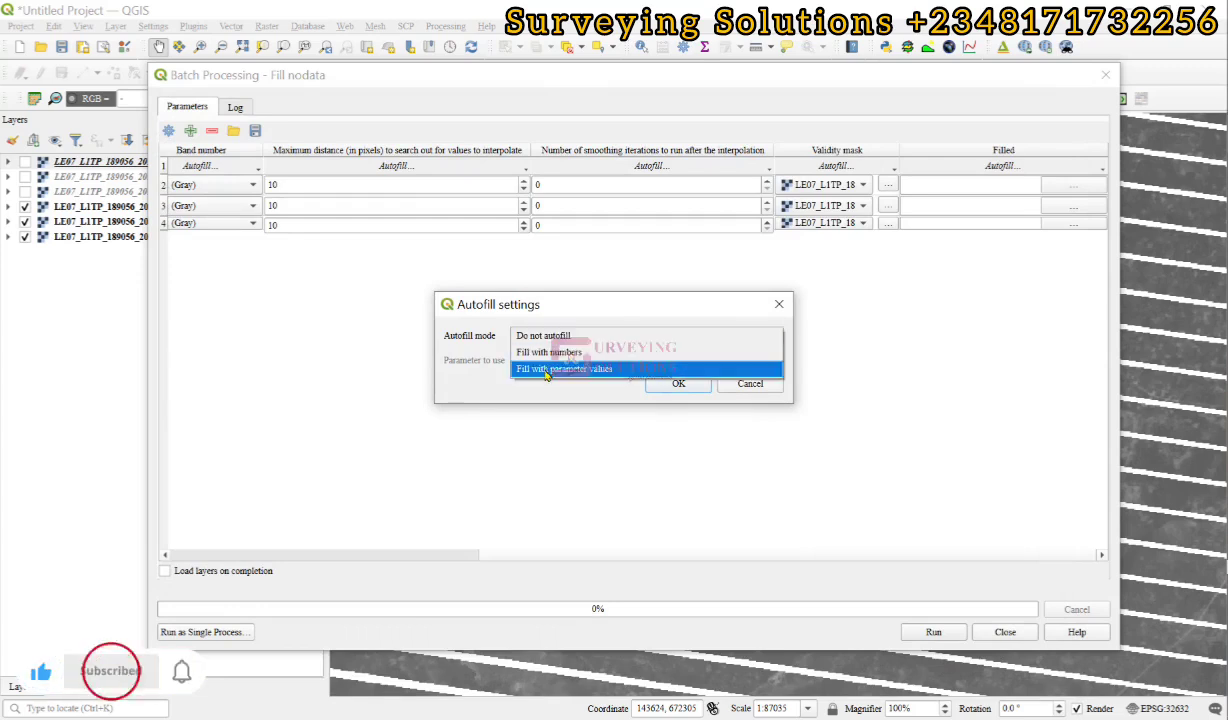
pyautogui.click(546, 369)
pyautogui.click(555, 362)
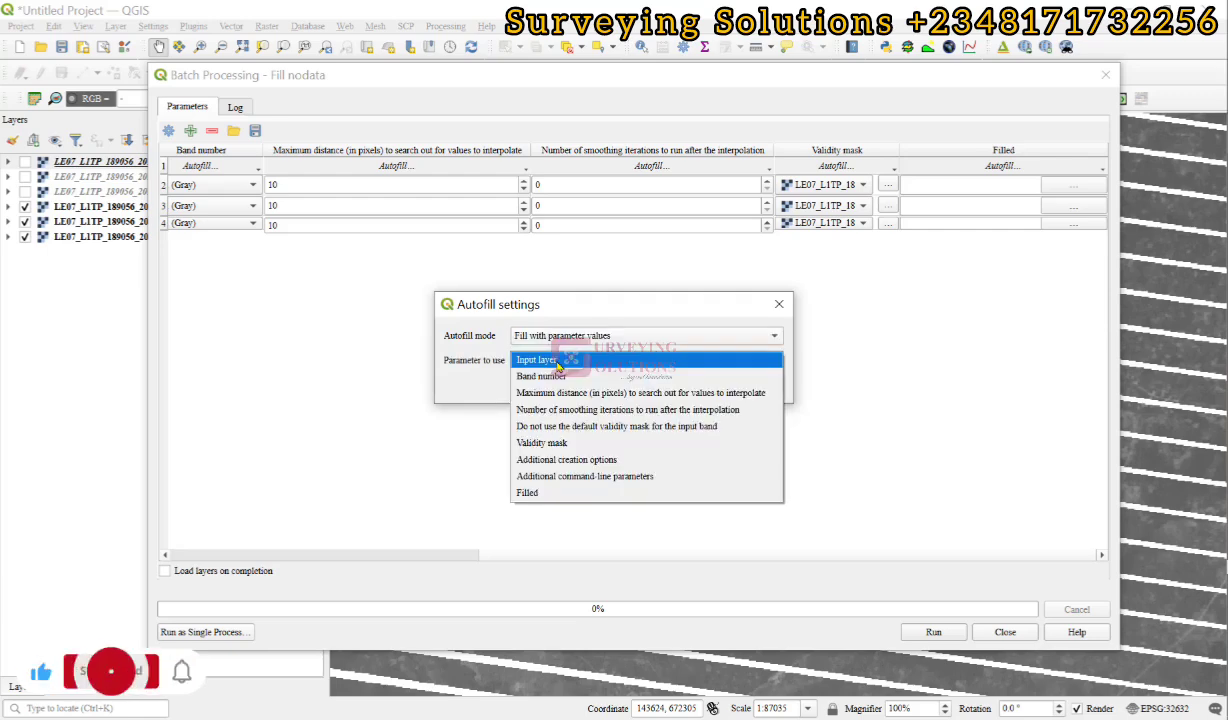
pyautogui.click(558, 366)
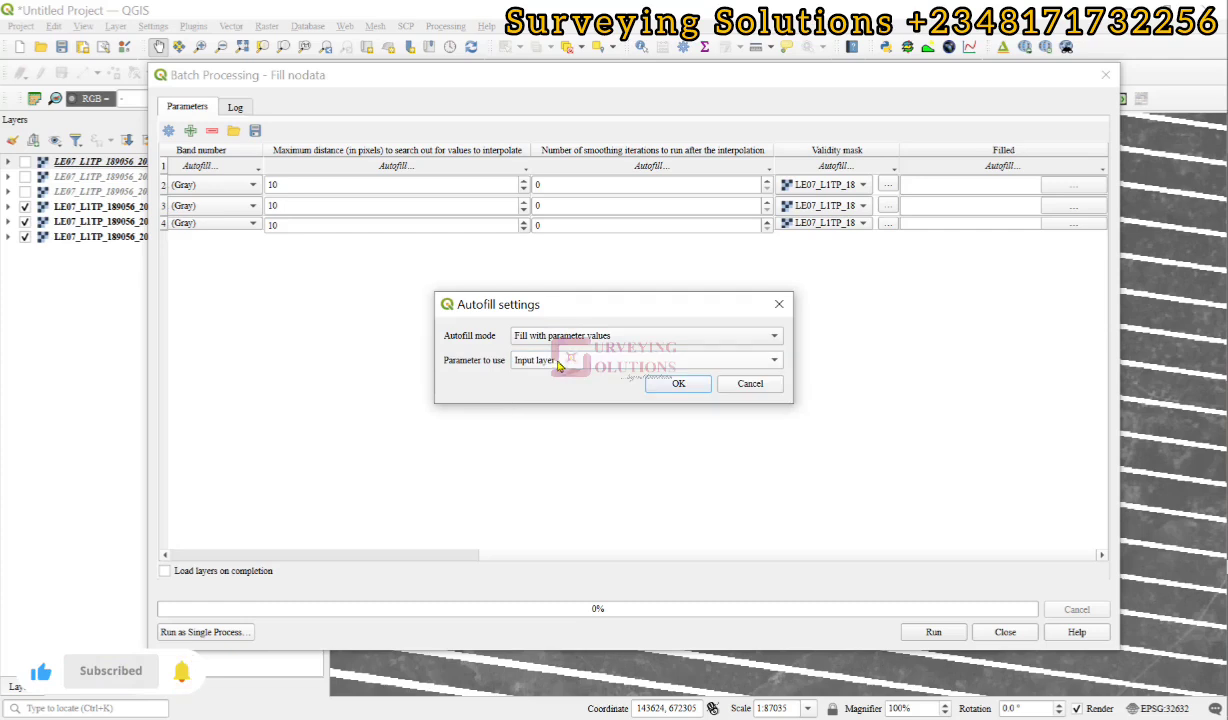
pyautogui.click(690, 388)
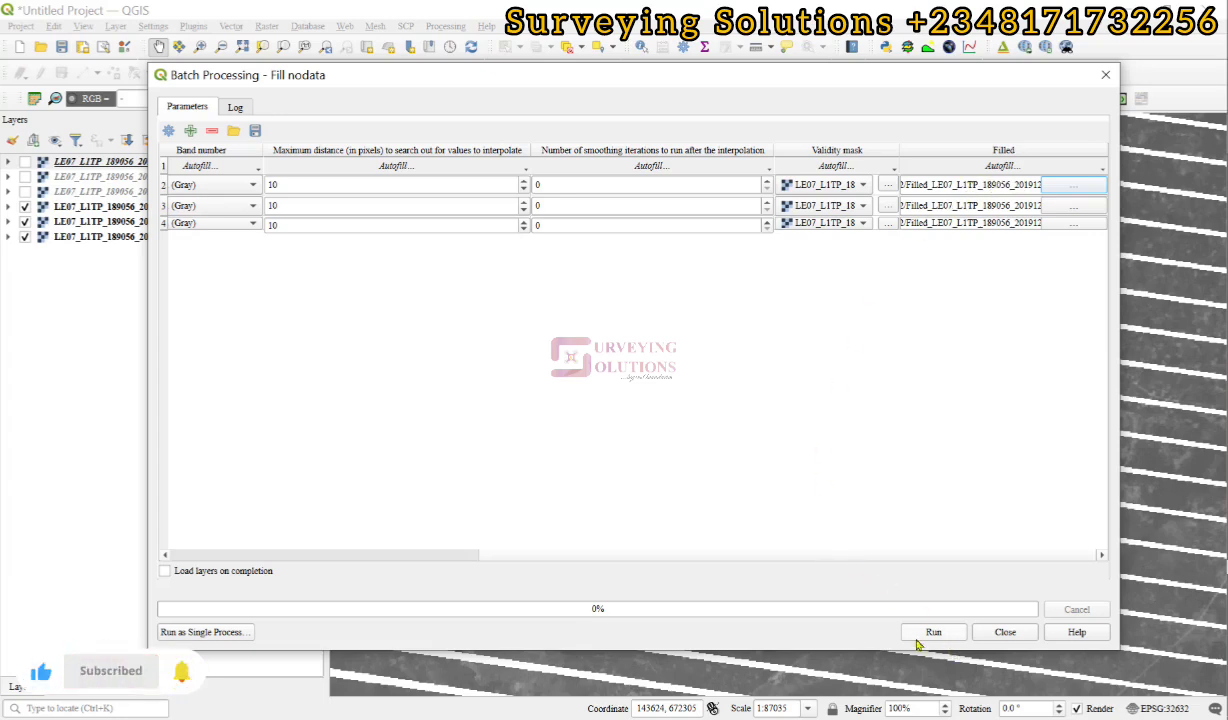
# Step: Enable Load layers on completion, run the batch, then close the batch and Fill nodata windows
pyautogui.click(165, 572)
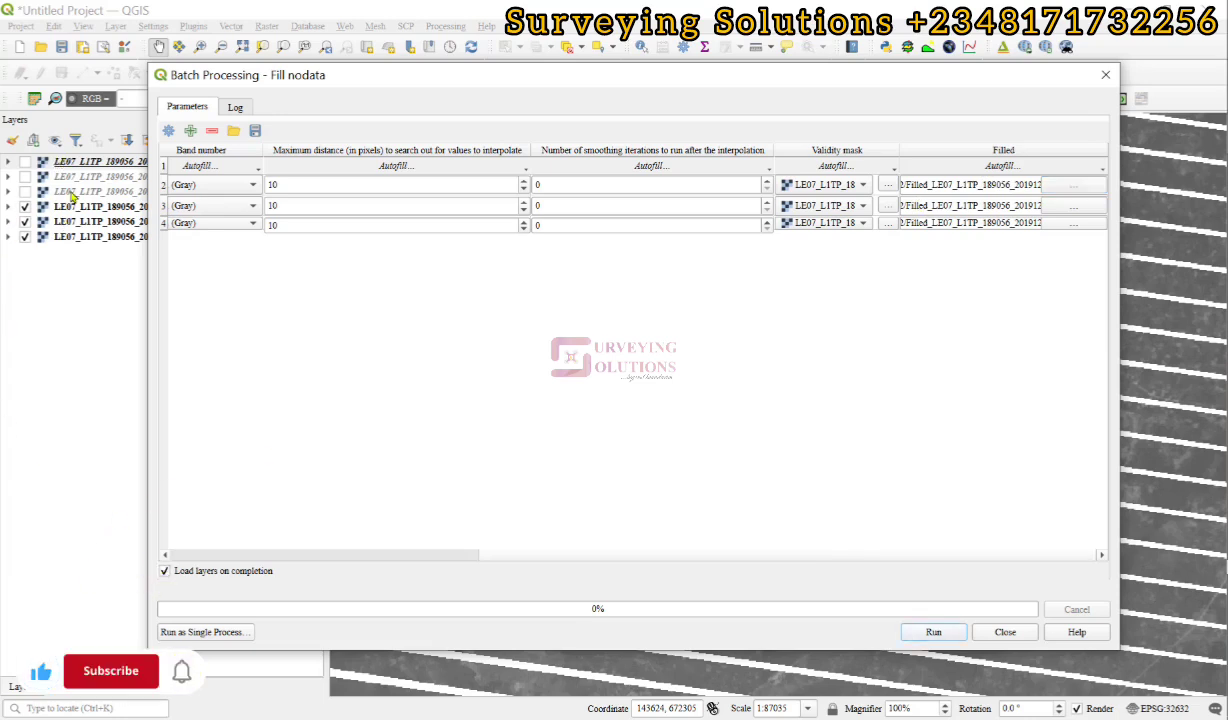
pyautogui.click(933, 633)
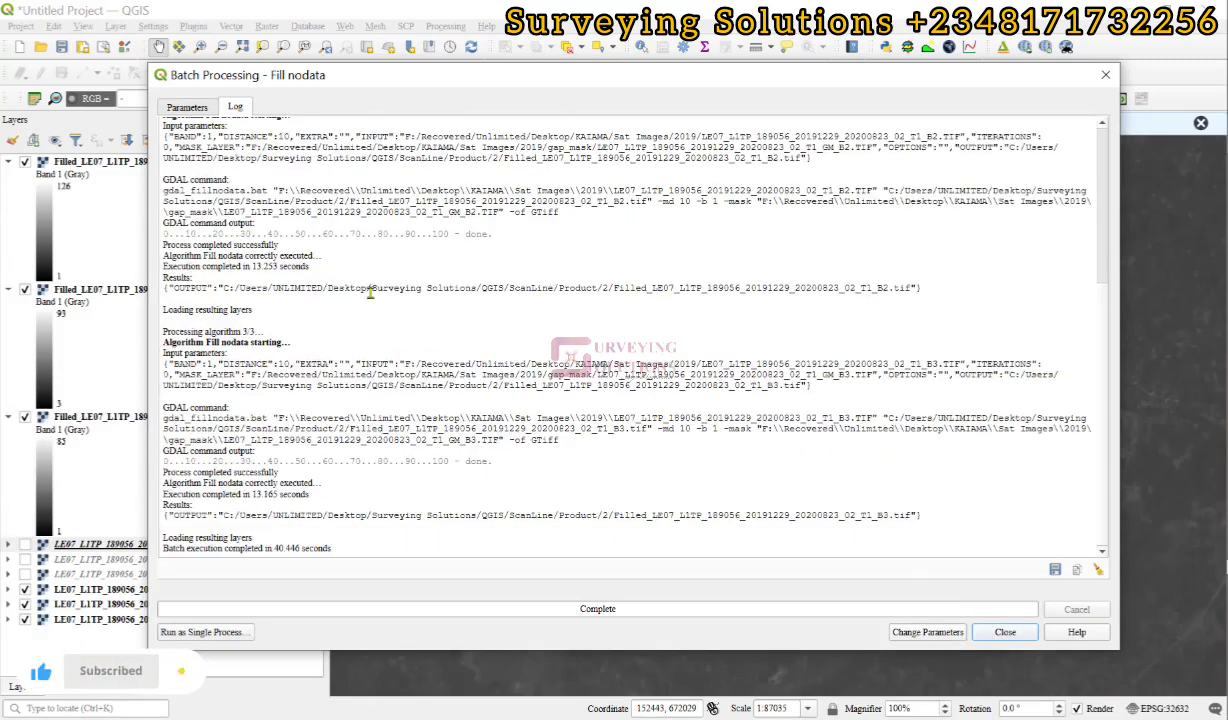
pyautogui.click(187, 108)
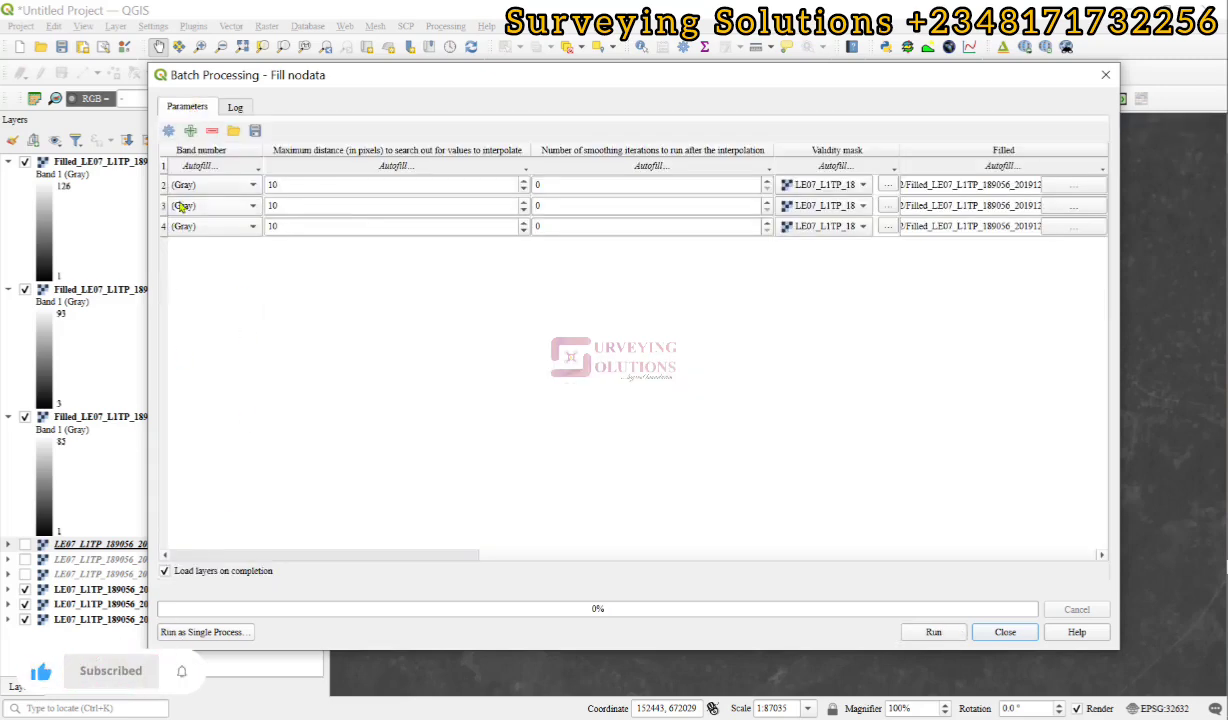
pyautogui.click(200, 632)
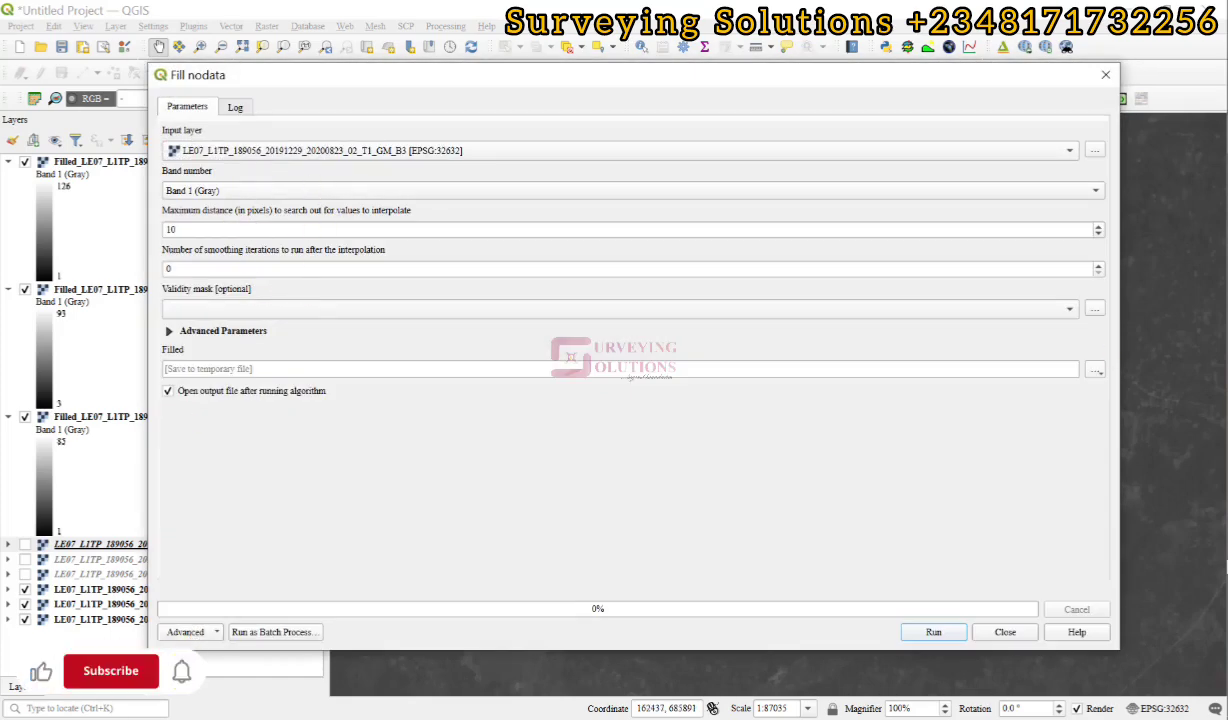
pyautogui.click(1105, 74)
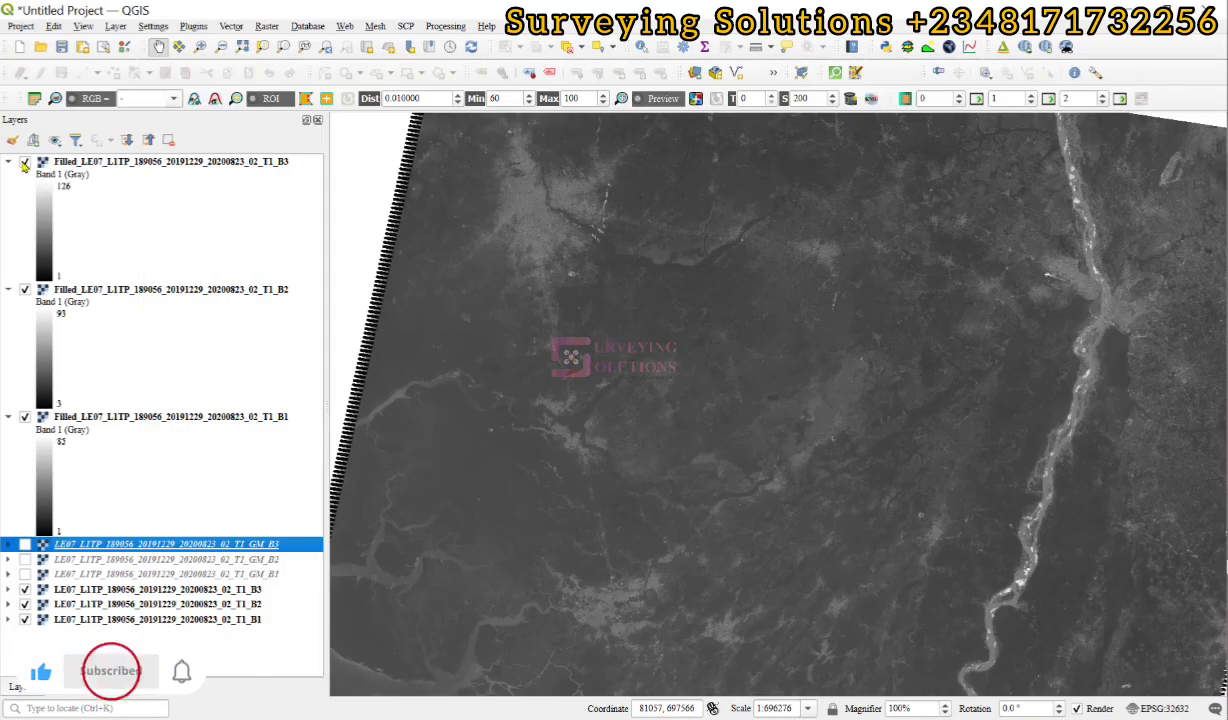
# Step: Hide the three Filled layers to see the stripes, then show Filled B3 and pan across it
pyautogui.click(24, 163)
pyautogui.click(24, 291)
pyautogui.click(24, 417)
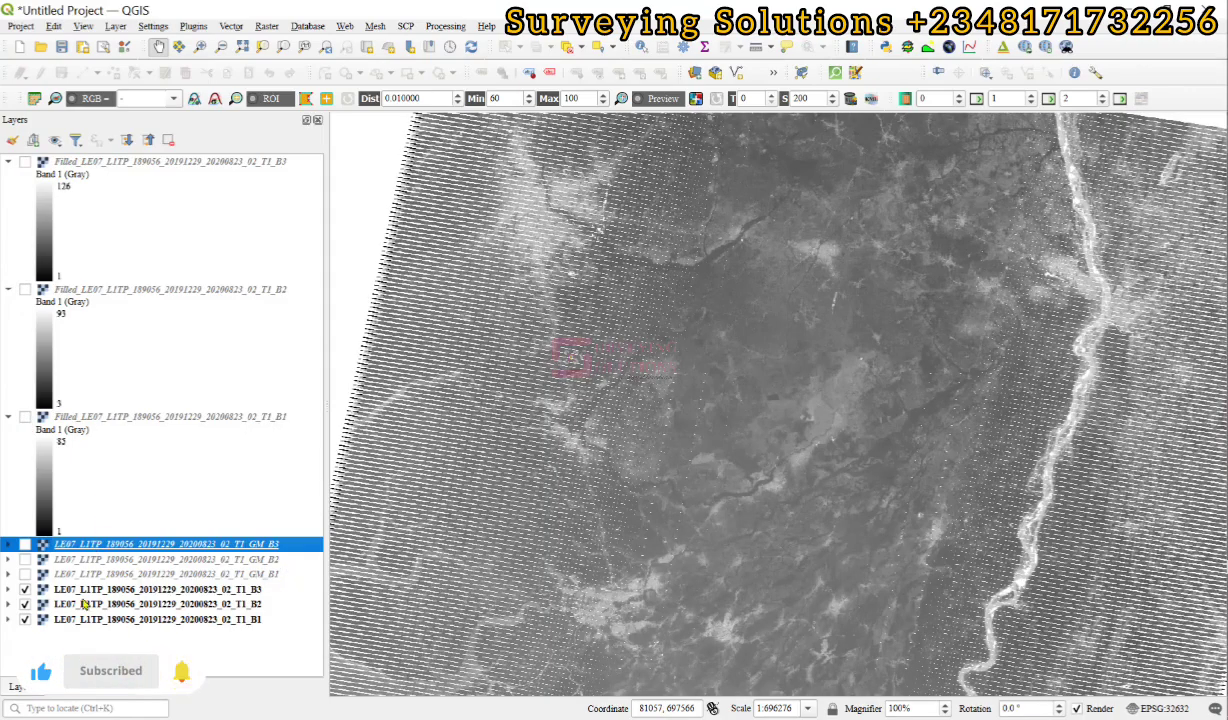
pyautogui.scroll(2, 581, 315)
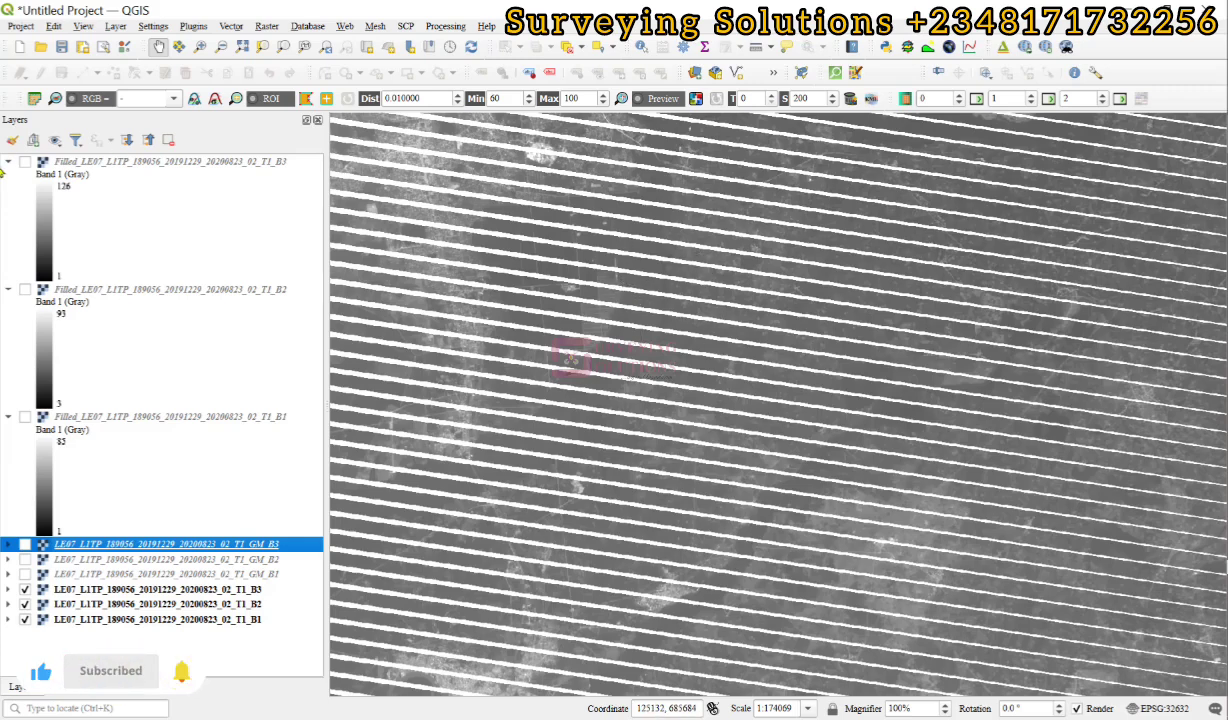
pyautogui.click(25, 162)
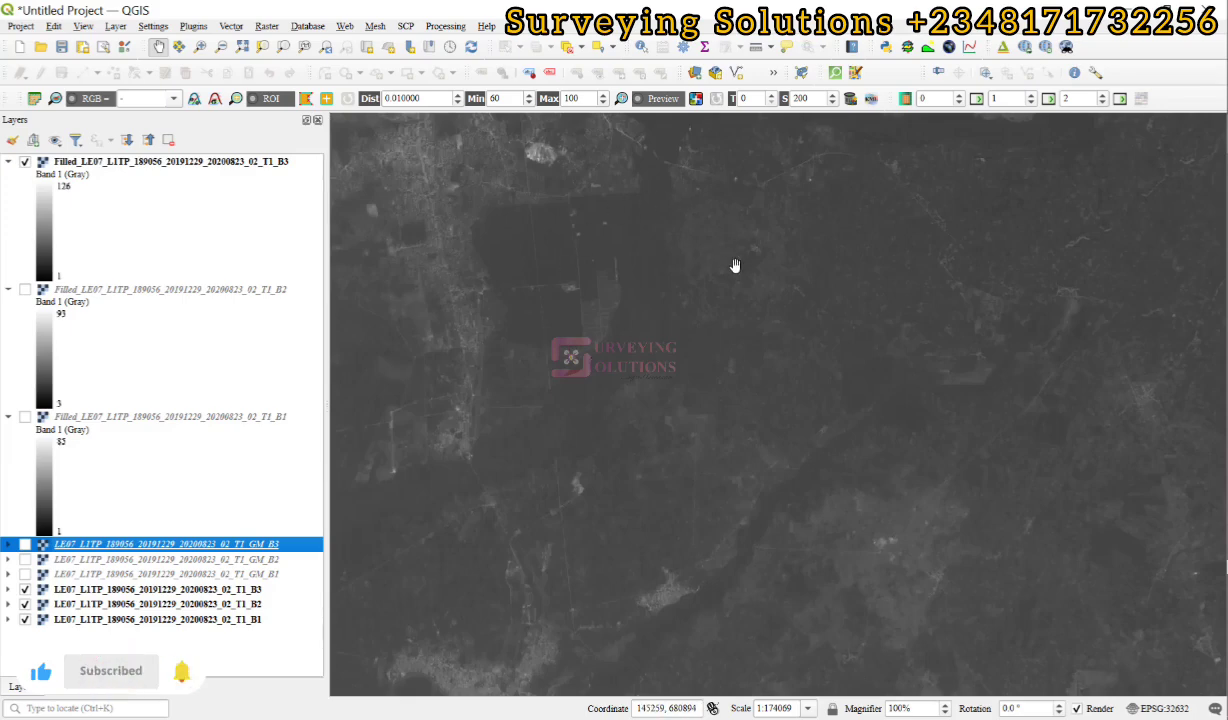
pyautogui.scroll(-1, 735, 265)
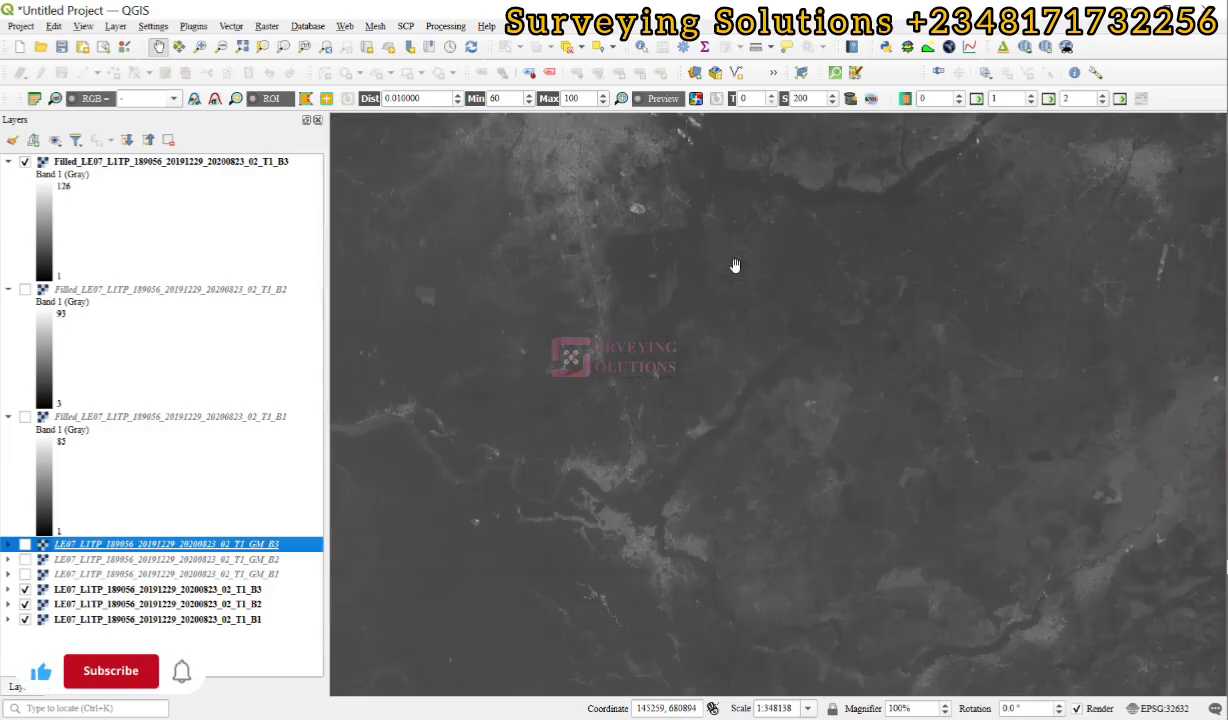
pyautogui.scroll(-1, 735, 265)
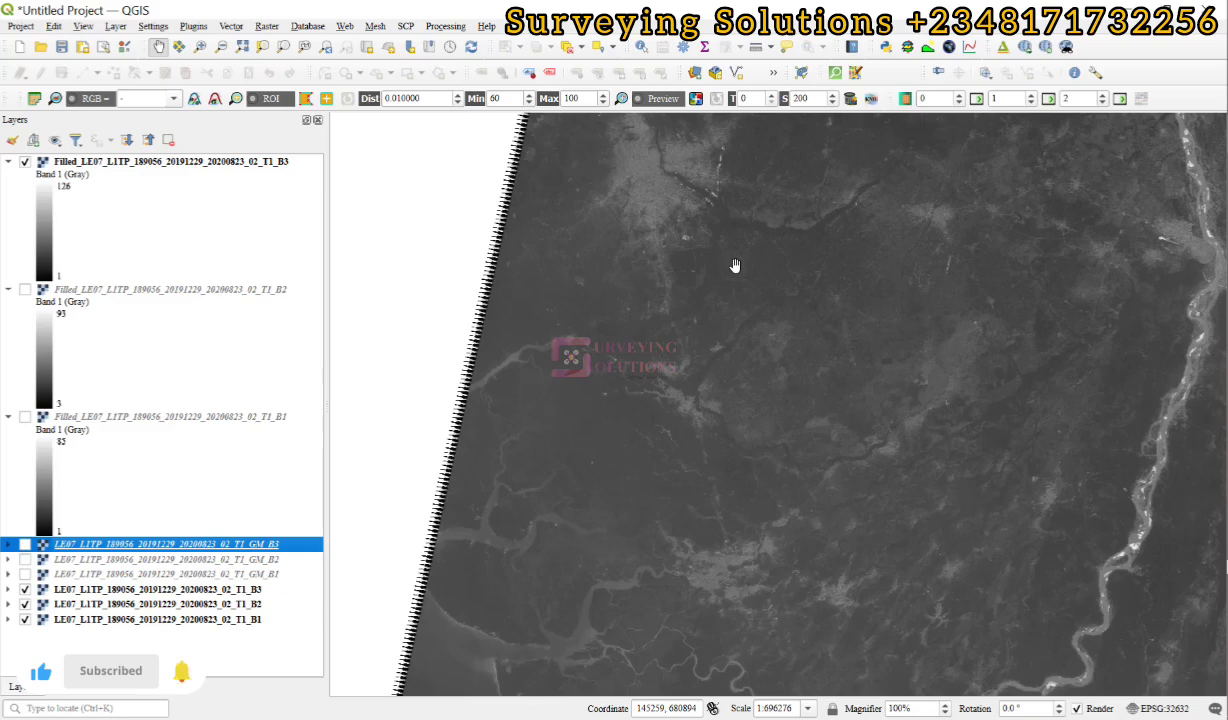
pyautogui.moveTo(785, 281); pyautogui.dragTo(668, 310)
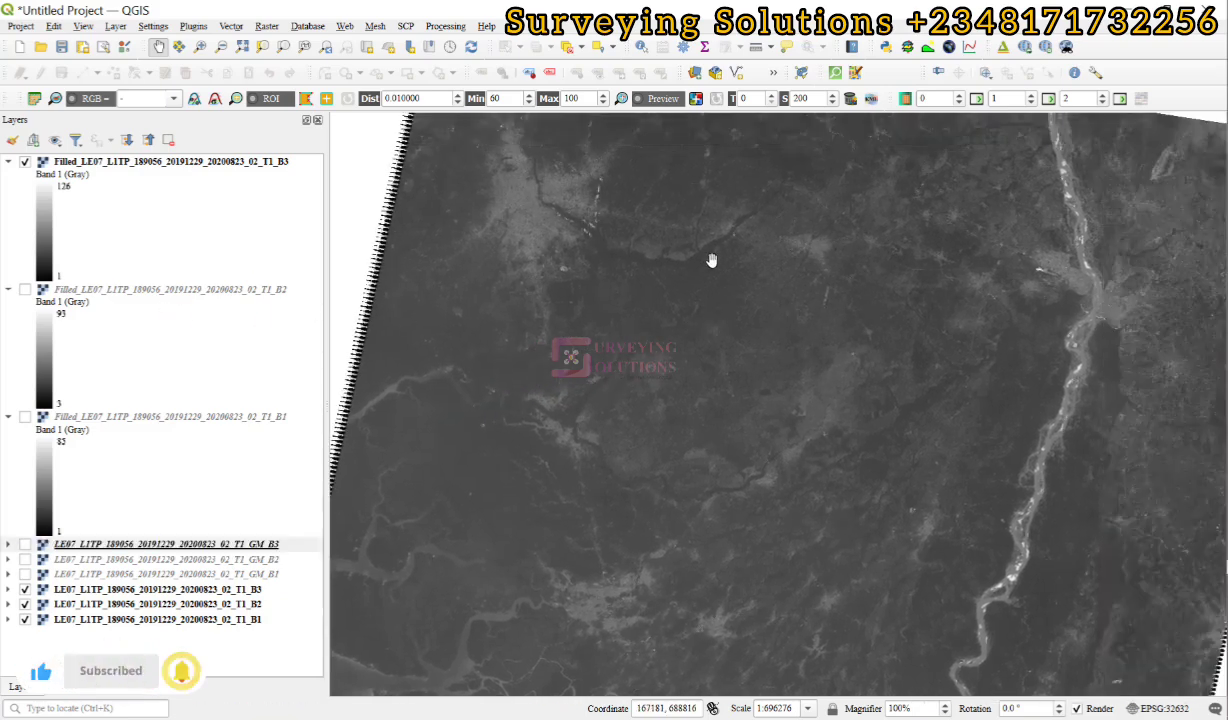